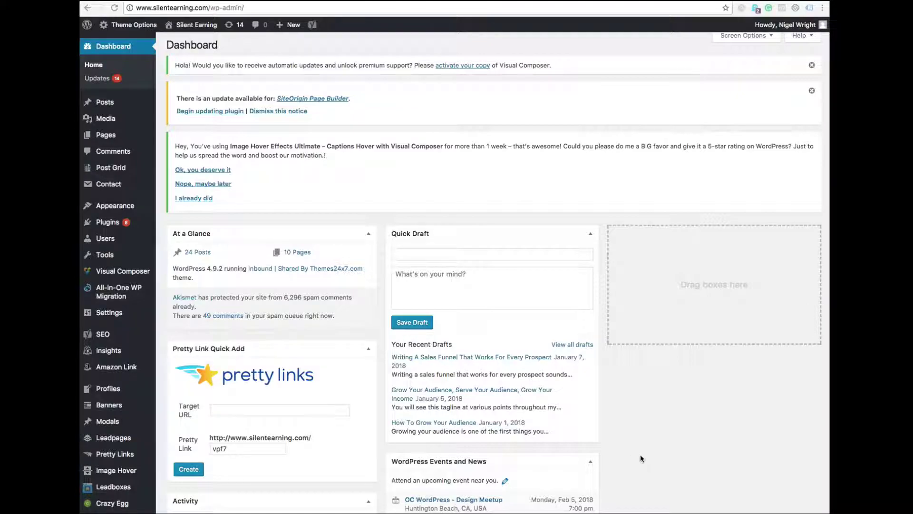
Review the list of plugins installed on the site from start to end
click(113, 227)
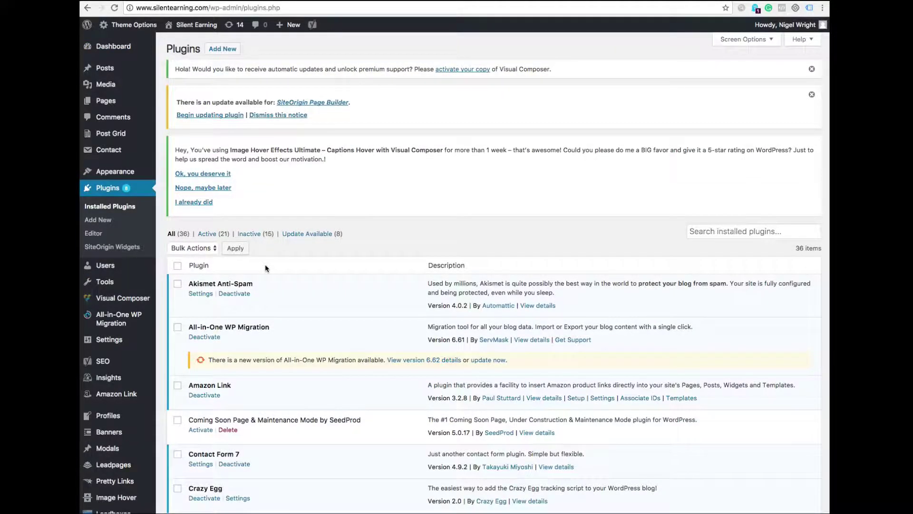
scroll(264, 264, down, 20)
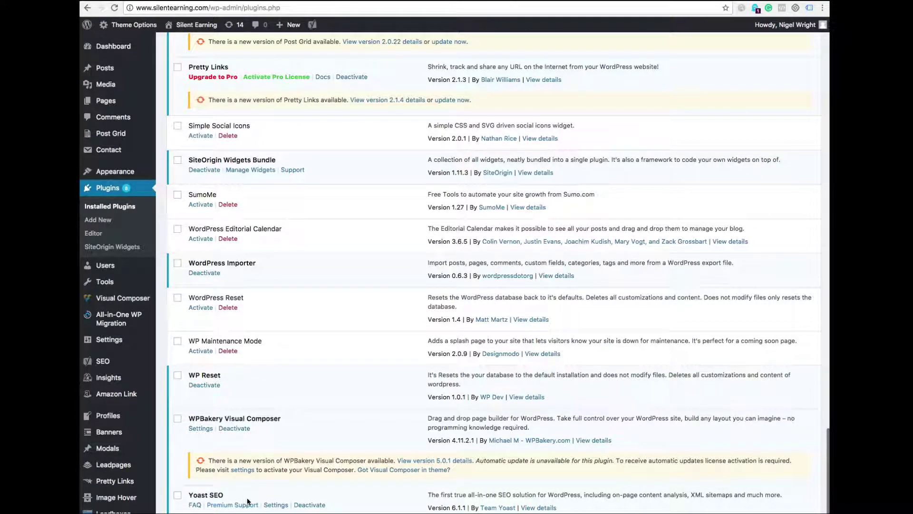
mouse_move(108, 415)
scroll(225, 259, up, 20)
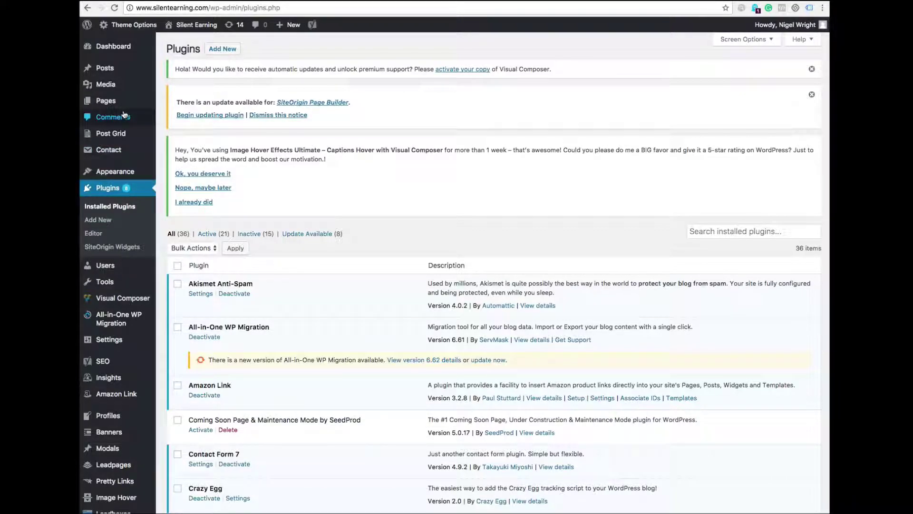
mouse_move(138, 77)
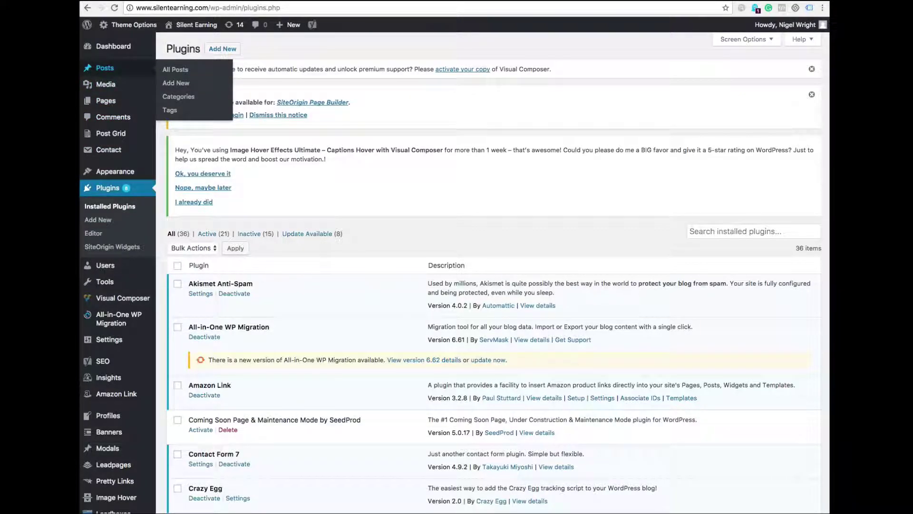
View the Grammarly extension's settings for this site and close them again
click(821, 8)
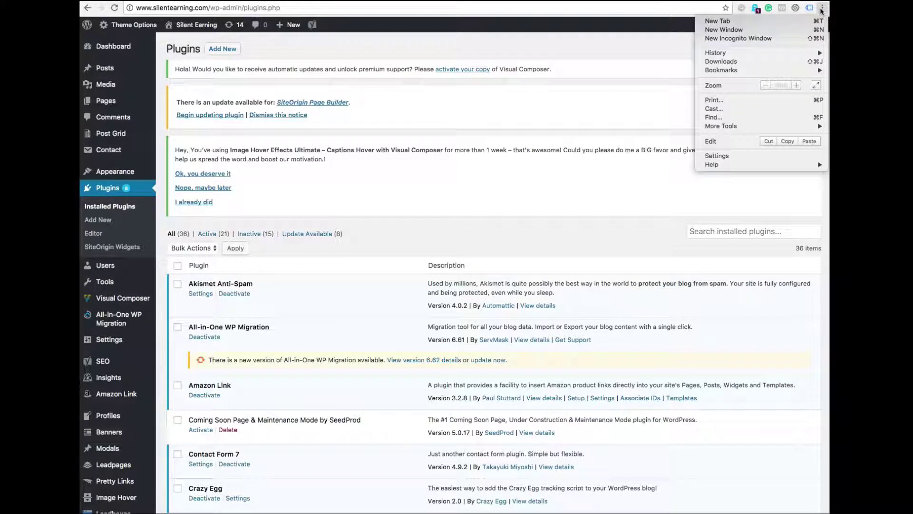
click(768, 8)
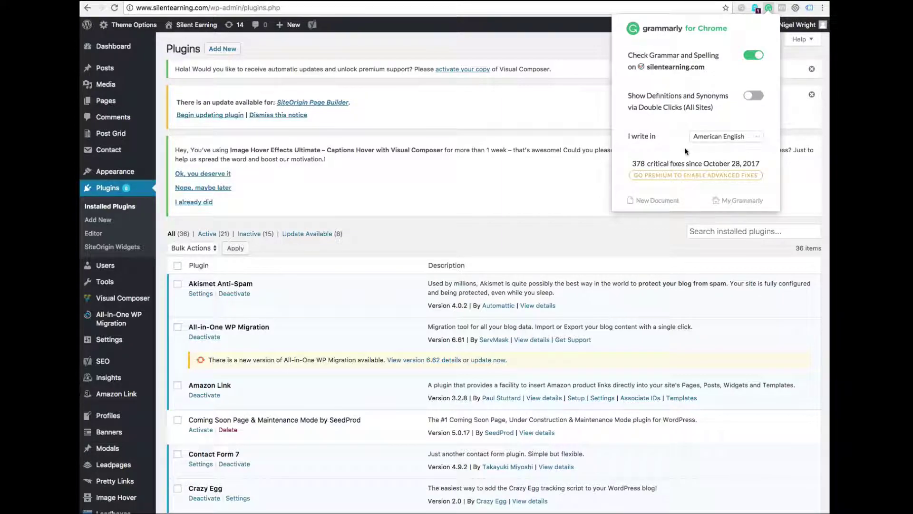
click(768, 10)
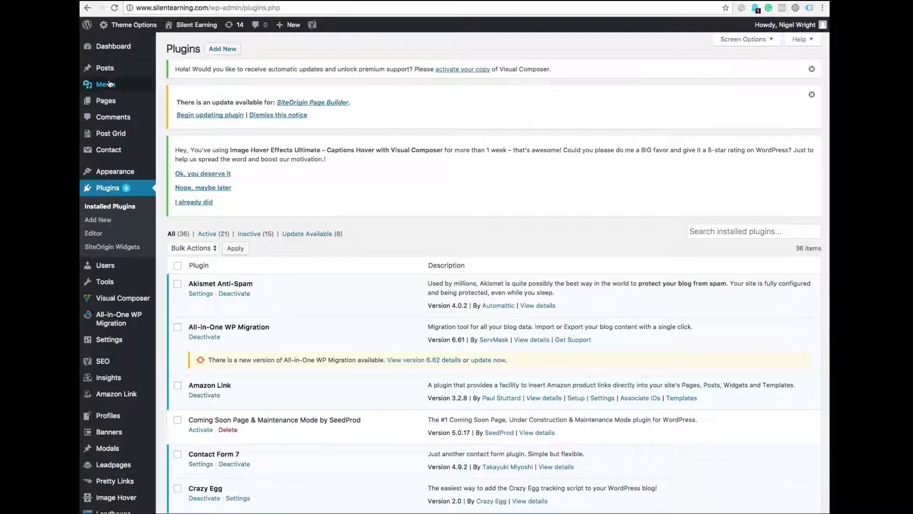
Create a new post and insert the article starting "Growing your audience is one of the first things you need to do" in text mode
mouse_move(112, 72)
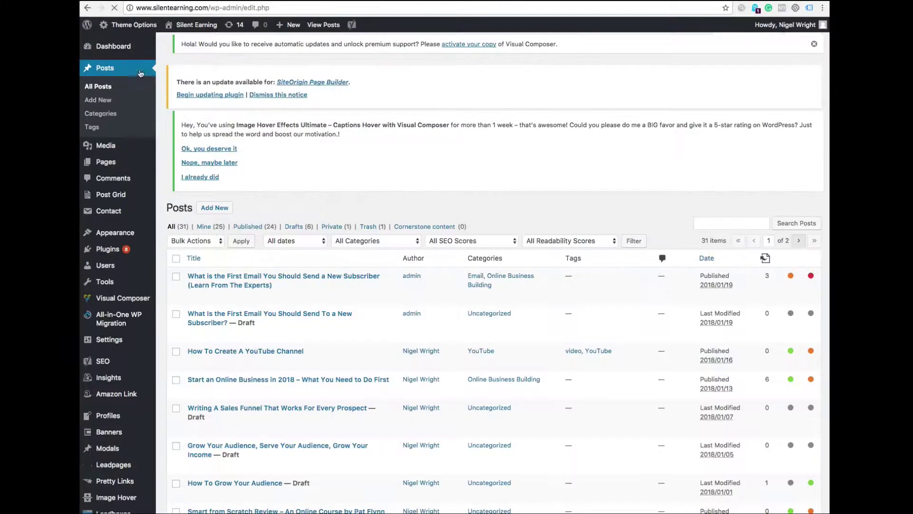
click(218, 52)
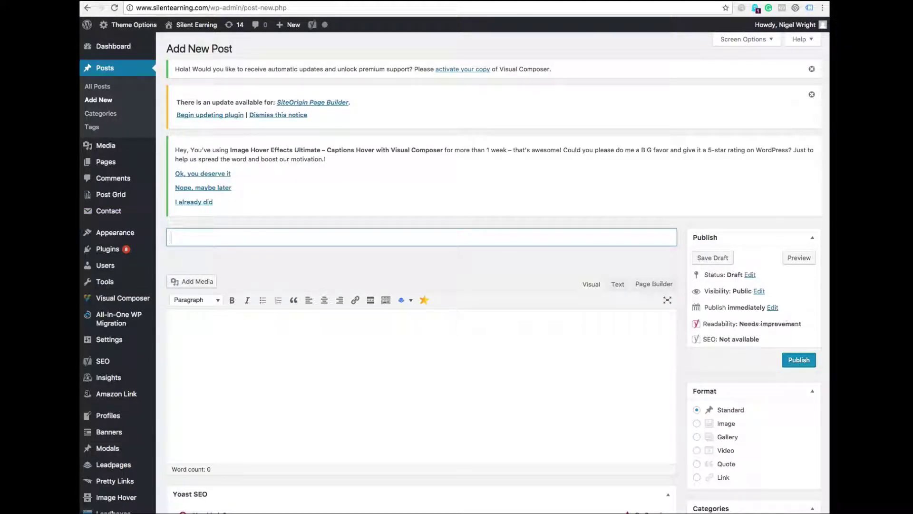
click(617, 285)
click(179, 321)
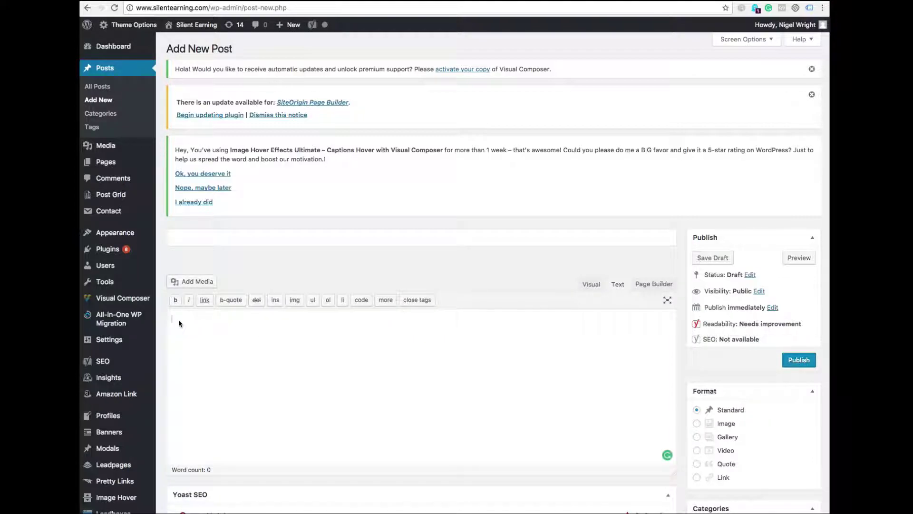
text(Growing your audience is one of the first things you need to do, it you are to be successful in your online business. Think about it. Why do people like Amy Porterfield and Ramit Sethi consistently earn large sums of money through selling their training courses. Simple, they have an audience of "raving fans" who they can sell to. Derek Halpern from Socialtriggers states that online business has two steps: Step 1: Build An Audience Step 2: Sell Them Stuff Derek Halpern, www.socialtriggers.com OK, there is a bit more to it than that. For a start, you need to deliver some value to that audience, not just be constantly selling them stuff. They are raving fans because you deliver real value and help them be successful. I have a slightly different mantra that reflects this: Grow Your Audience Serve Your Audience Grow Your Income Nigel Wright, www.silentearning.com This doesn't just apply to an online business. If you have an offline business that you want to market to online, these steps do still apply. Check out my free course at www.digitlbusinessbuilding.com, which covers this in more detail. How To Grow Your Audience - Building Your Email List So how do you grow your audience? Well there are many different ways to do this and many people online who can tell you how to do it. Here are some resources that you may find useful: Rapid Listbuilding 2.0 Workshop - Pat Flynn, Smart Passive Income and Clay Collins of Leadpages)
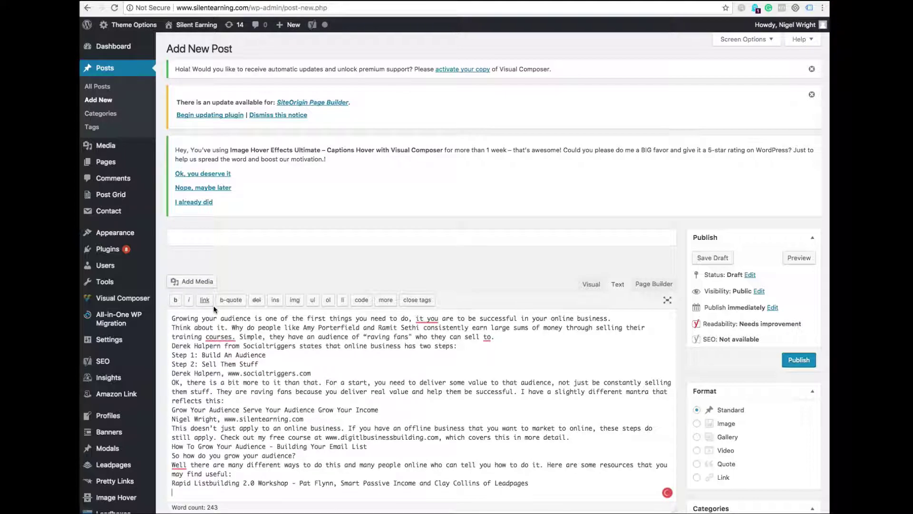
Switch to visual editing and add paragraph breaks before "Think about it", the Socialtriggers sentence and "Step 1: Build An Audience"
click(590, 284)
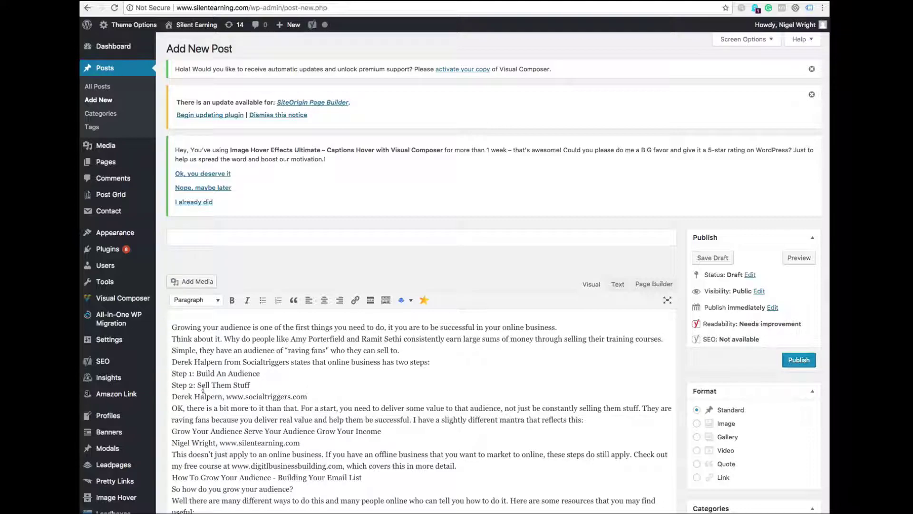
click(173, 338)
key(Return)
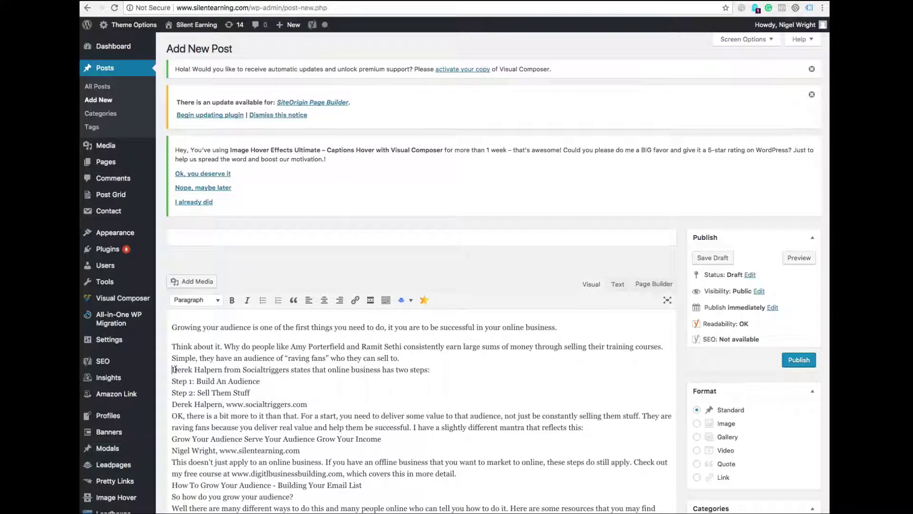
click(172, 369)
key(Return)
click(174, 386)
key(Return)
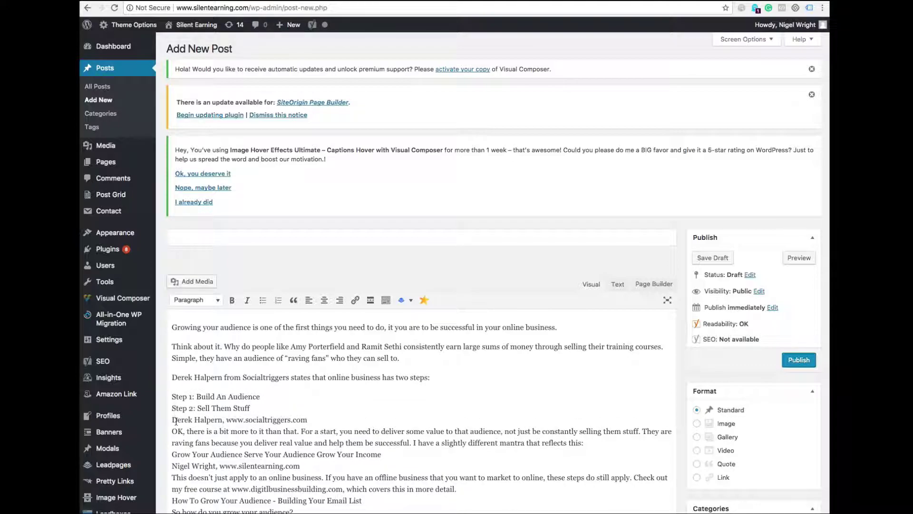
click(172, 420)
key(Return)
click(172, 439)
key(Return)
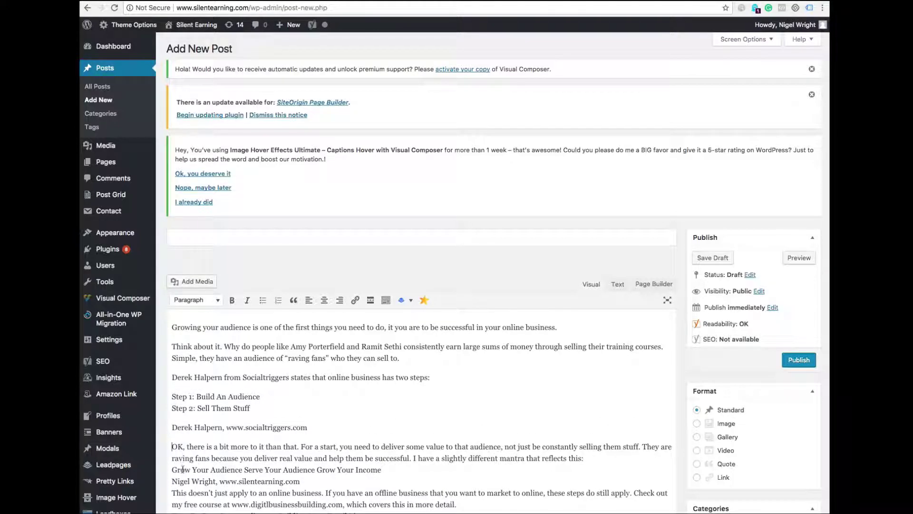
key(Return)
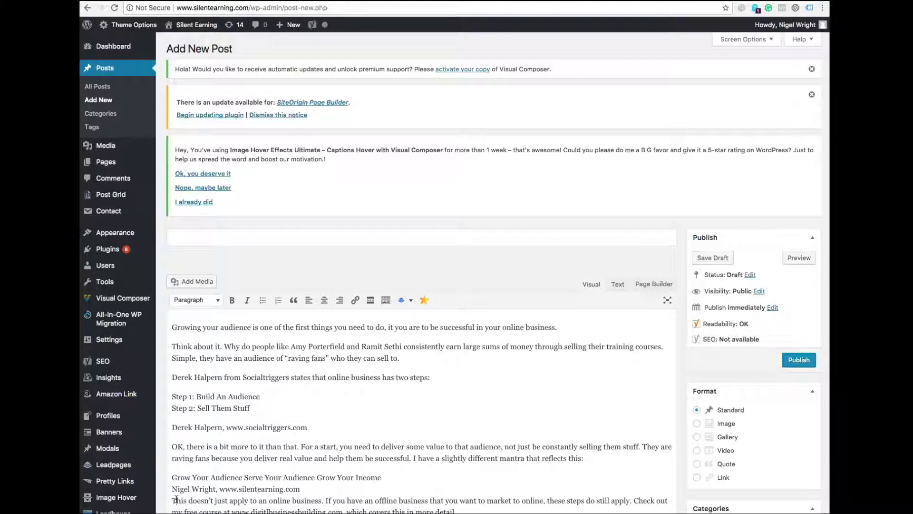
key(Return)
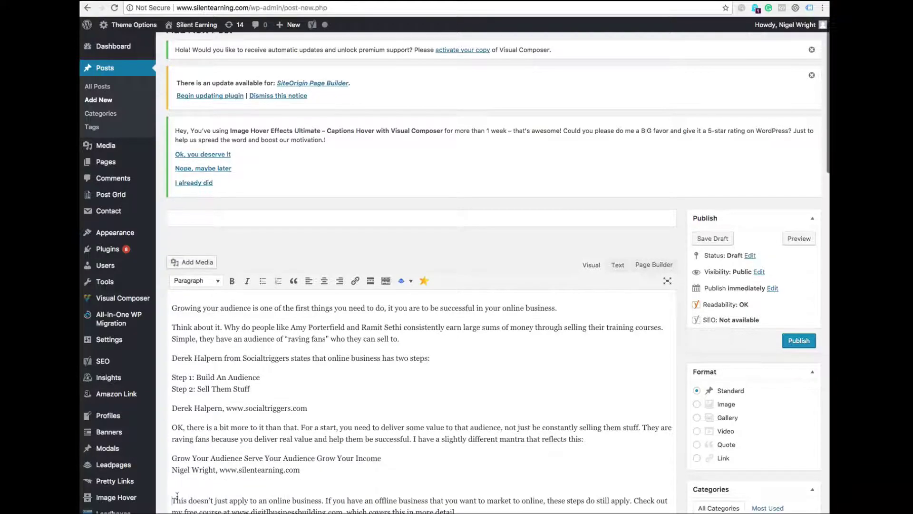
click(173, 470)
key(Return)
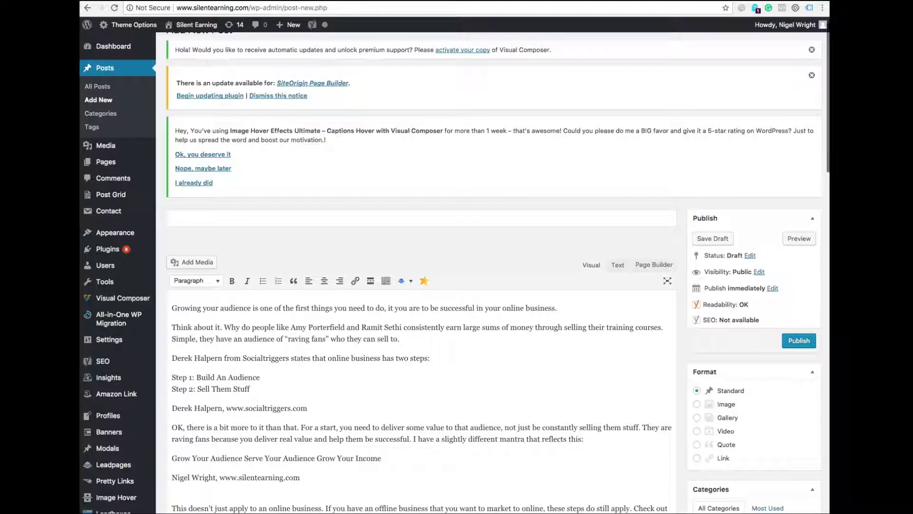
scroll(493, 272, down, 1)
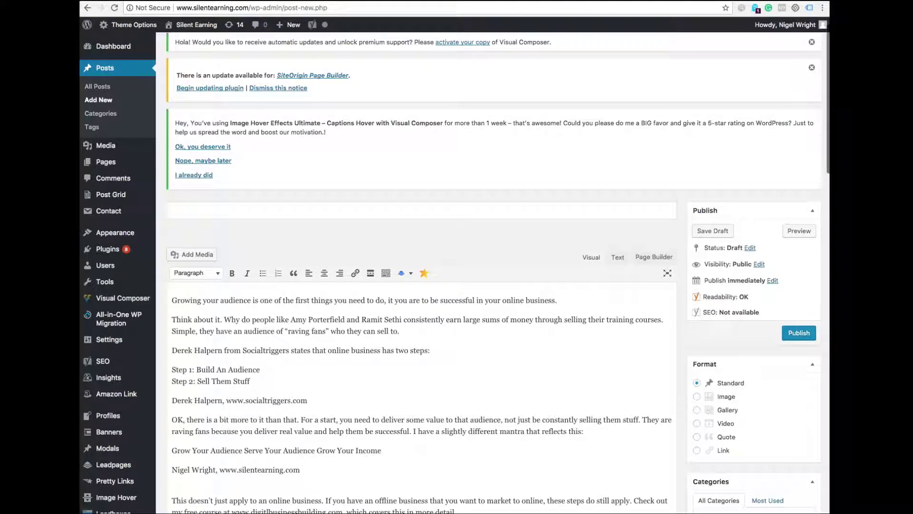
scroll(332, 494, down, 1)
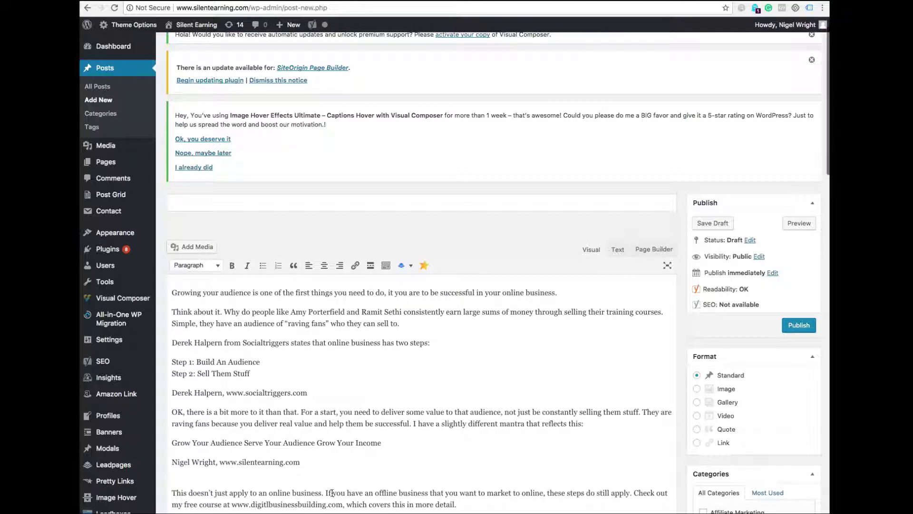
Format the line "Grow Your Audience Serve Your Audience Grow Your Income" as a blockquote
scroll(406, 427, up, 5)
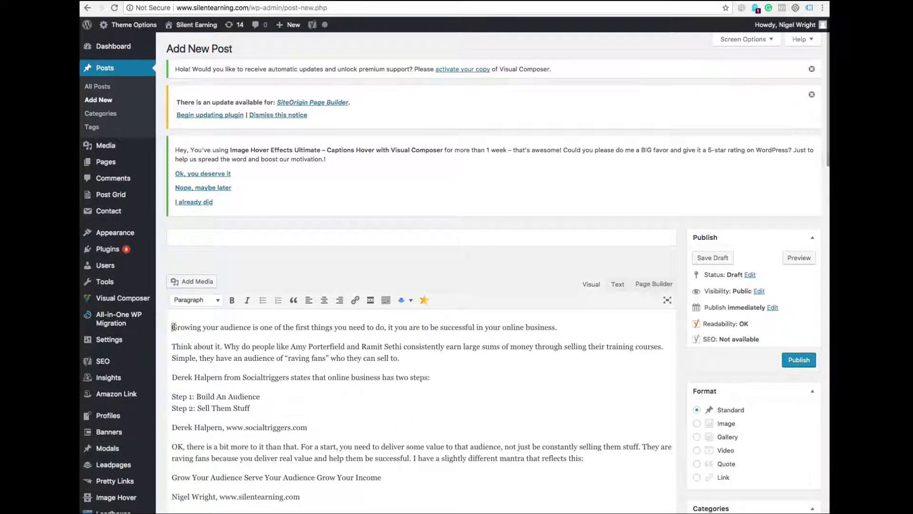
triple_click(180, 476)
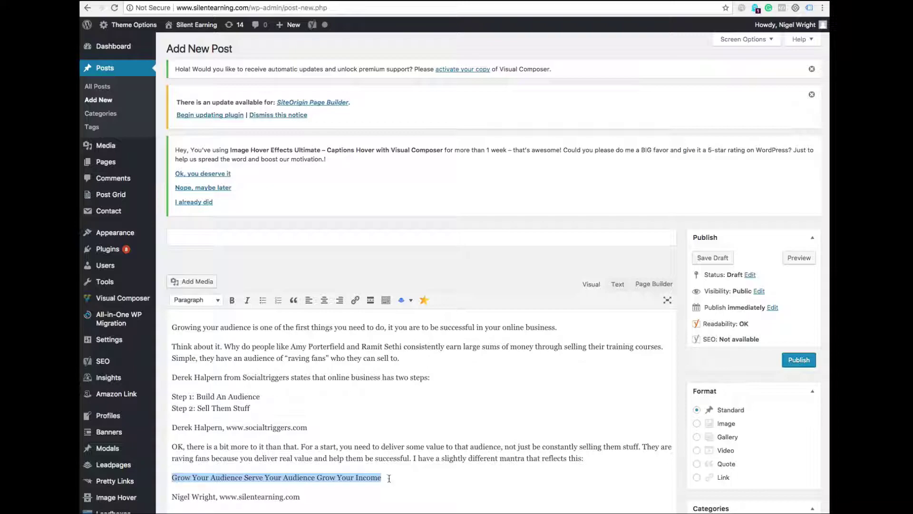
click(294, 300)
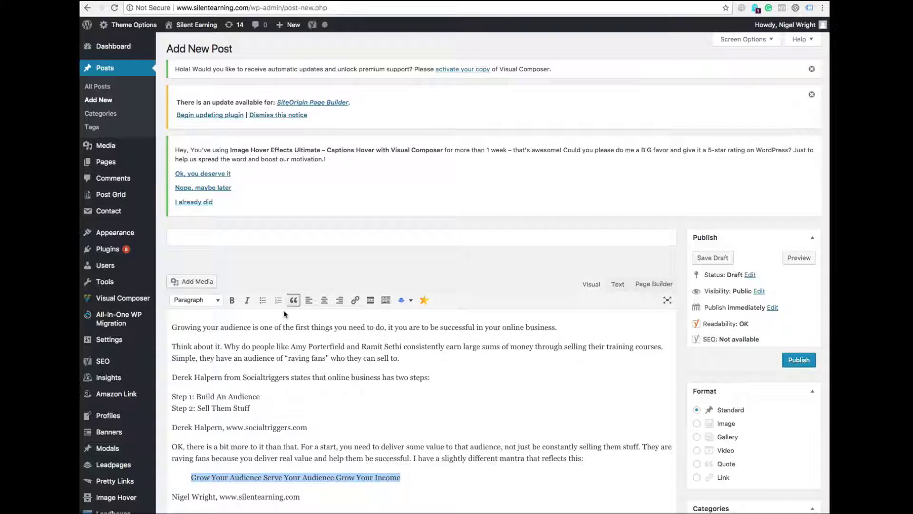
click(343, 502)
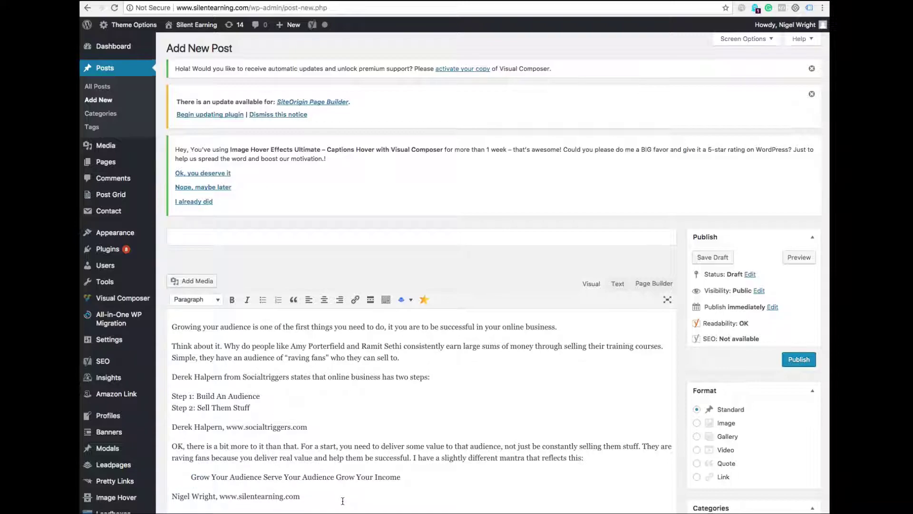
Format the line "How To Grow Your Audience - Building Your Email List" as Heading 3
scroll(343, 501, down, 3)
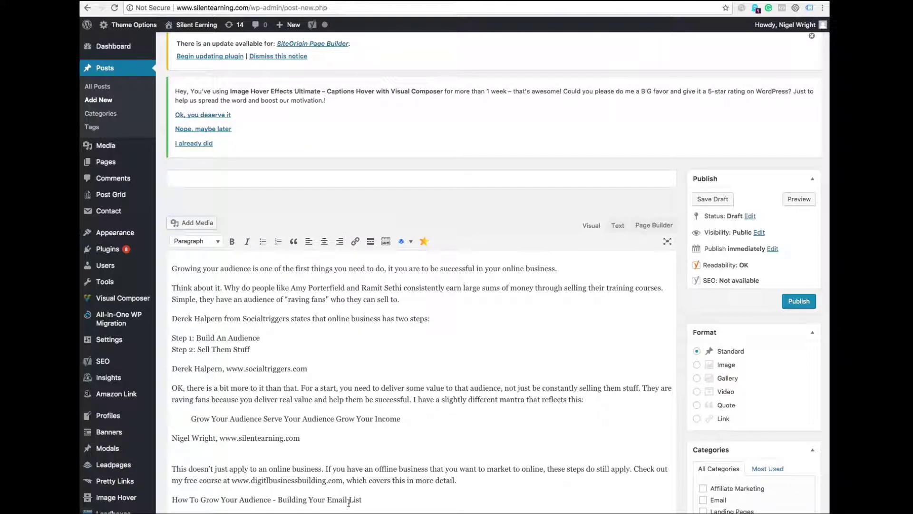
shift+click(171, 500)
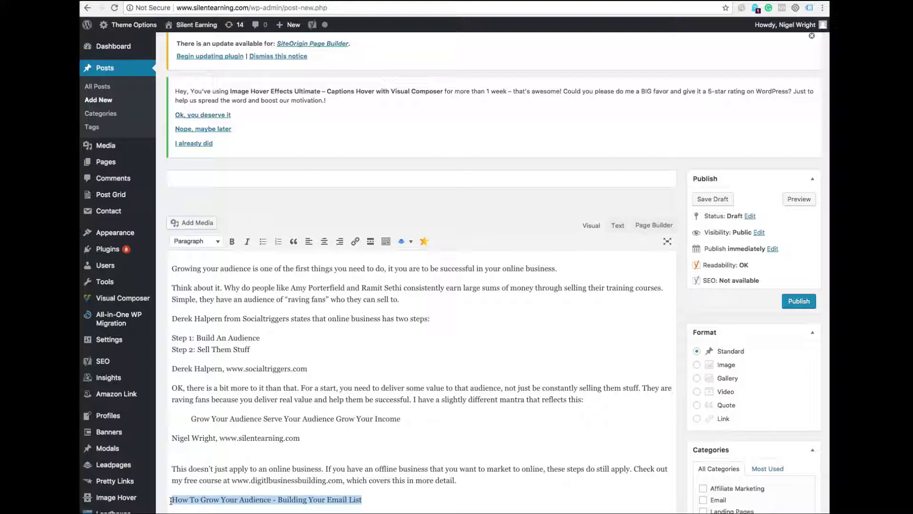
click(223, 246)
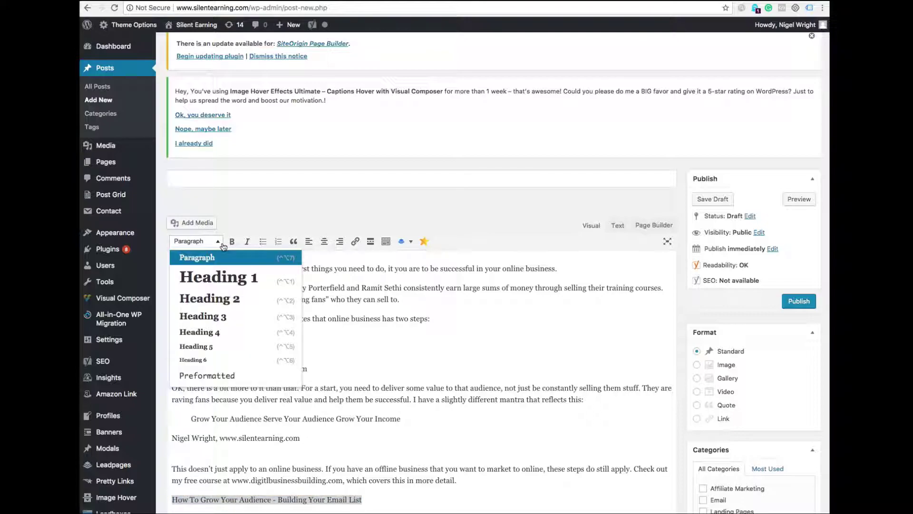
click(203, 315)
click(463, 504)
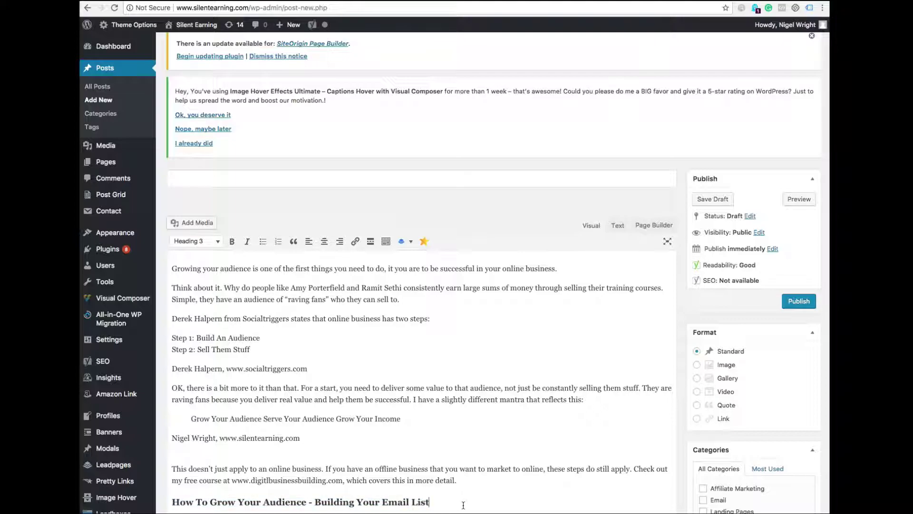
Insert an empty paragraph between the sentence ending "useful:" and the Rapid Listbuilding 2.0 Workshop line
scroll(463, 505, down, 1)
scroll(464, 504, down, 3)
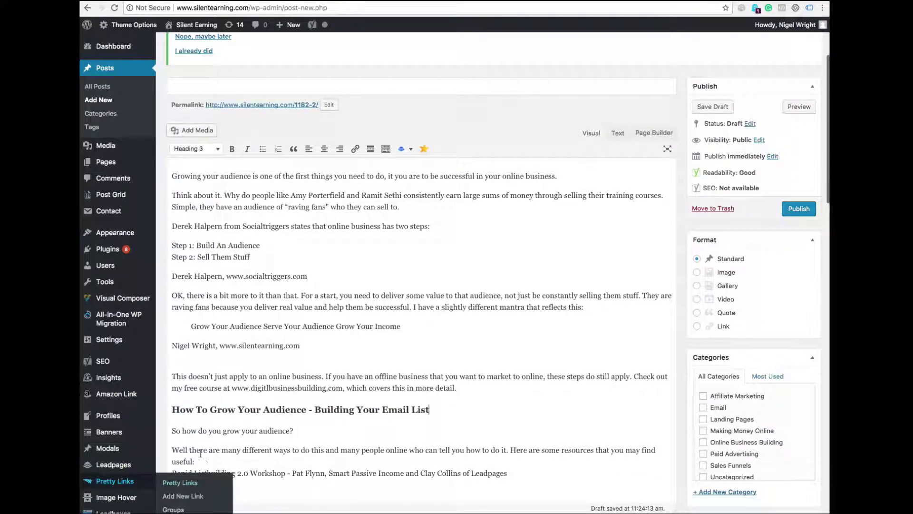
click(197, 458)
key(Return)
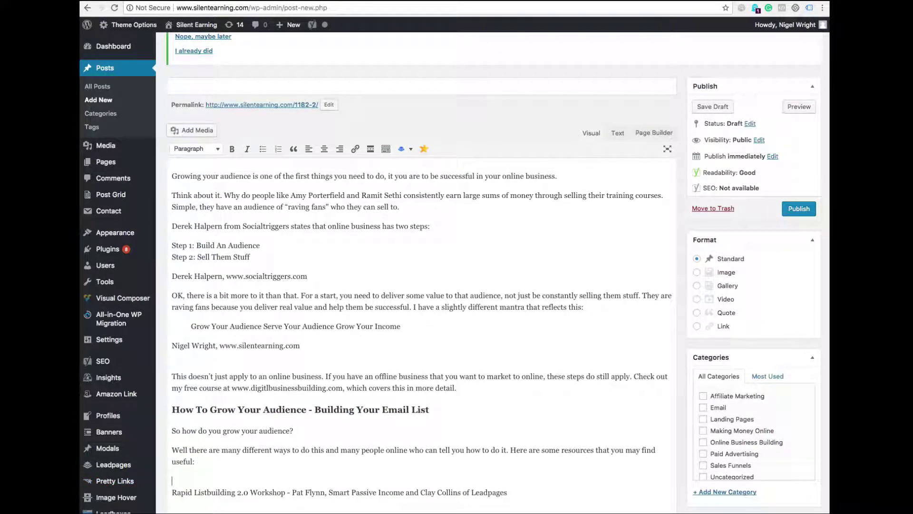
drag(176, 491, 286, 492)
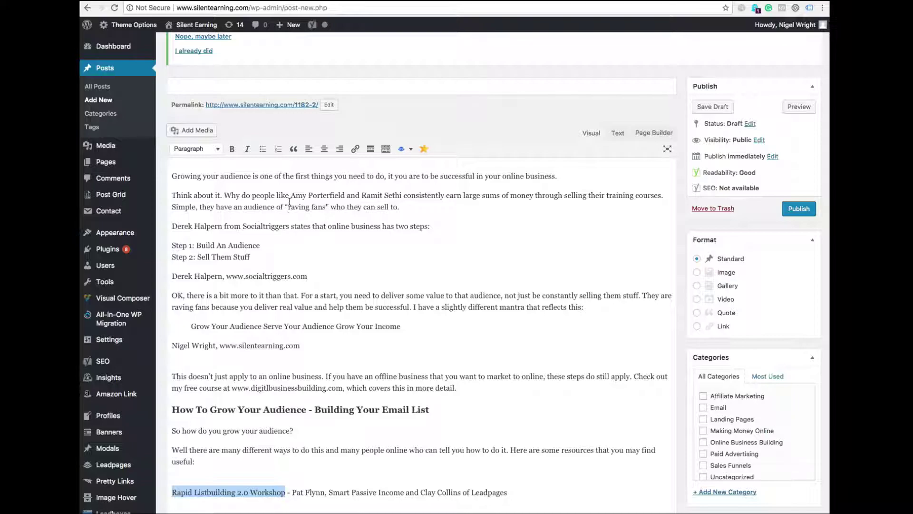
click(356, 149)
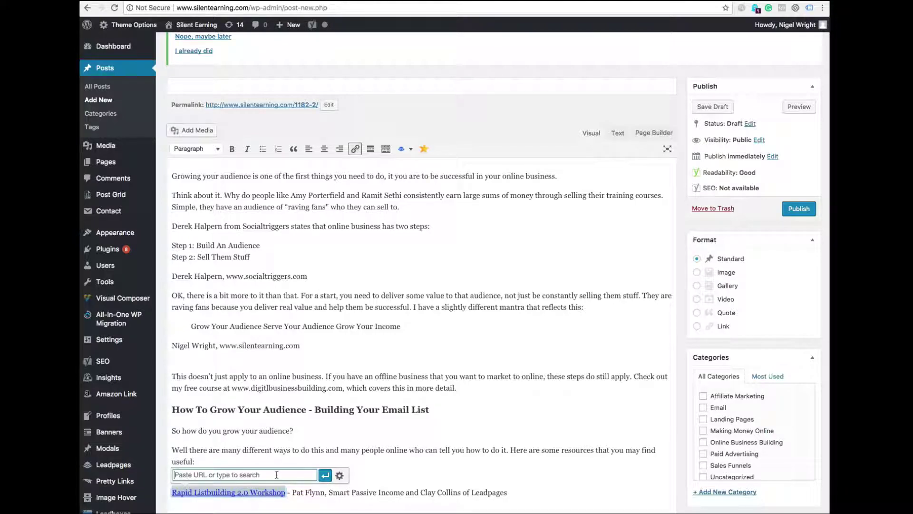
text(www.silente)
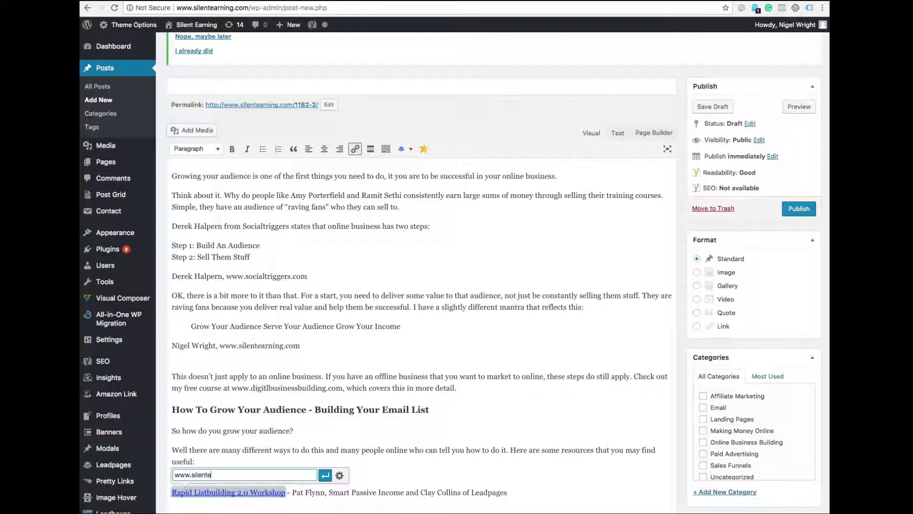
text(arning.com/rlw)
click(326, 476)
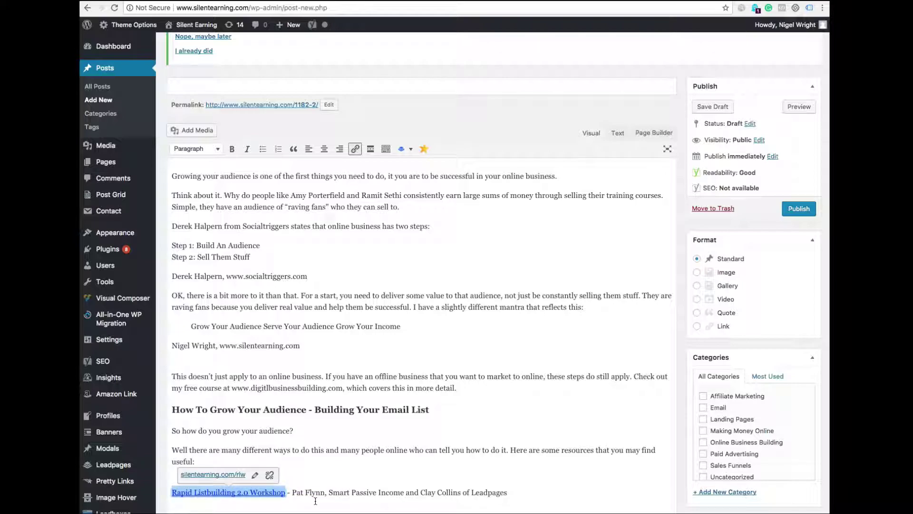
scroll(319, 500, down, 1)
scroll(320, 500, up, 5)
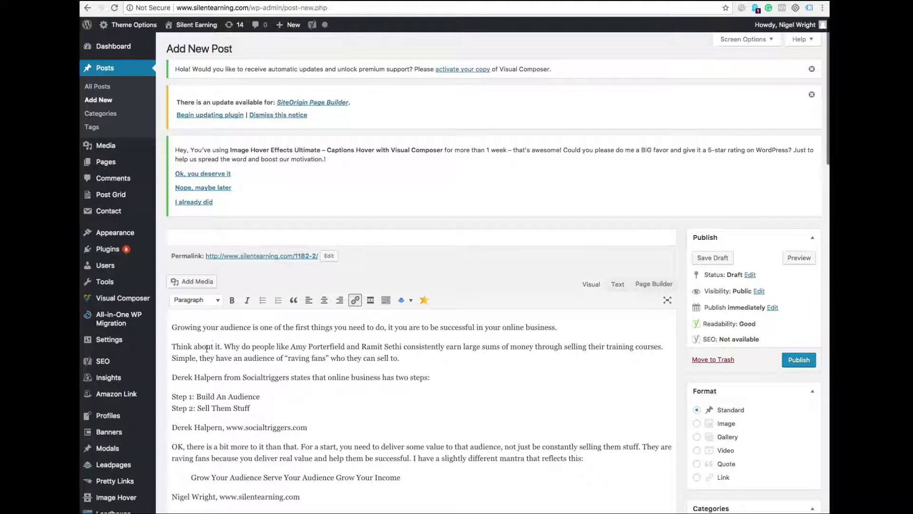
click(316, 429)
key(Return)
click(199, 263)
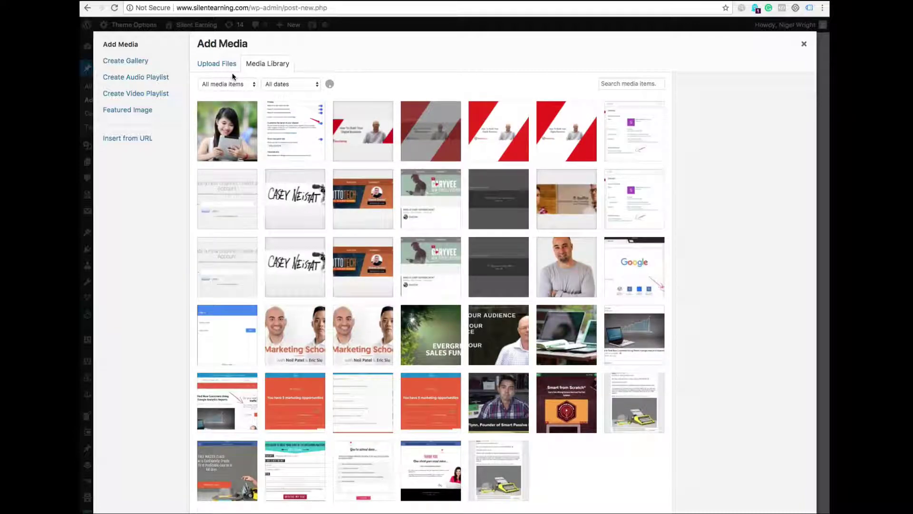
click(227, 119)
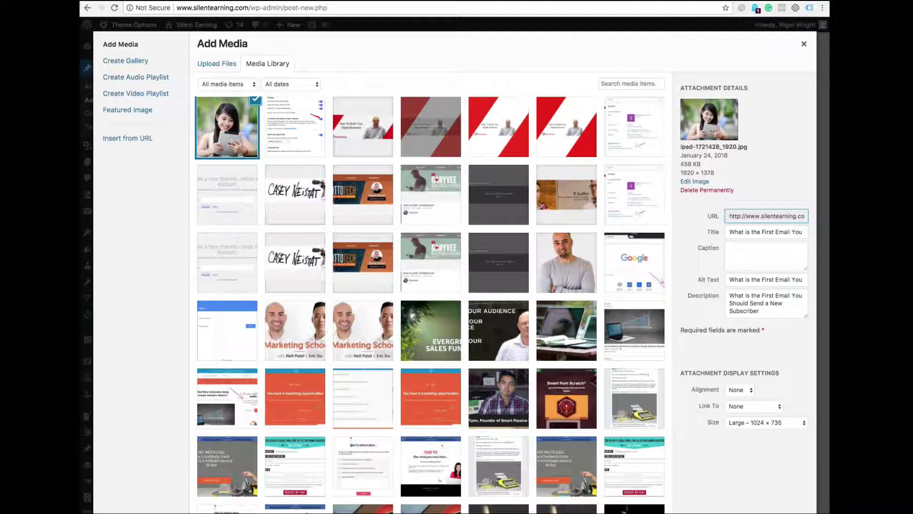
key(Escape)
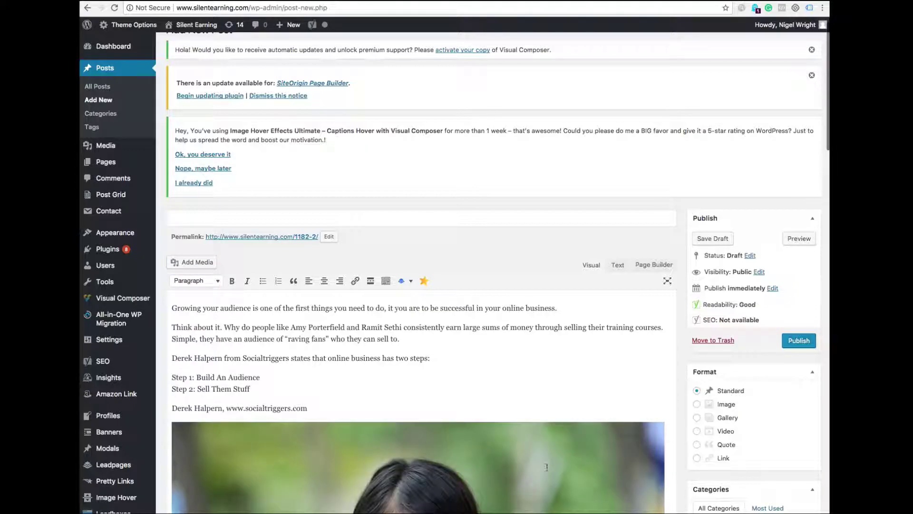
Try formatting the lines "Step 1: Build An Audience" and "Step 2: Sell Them Stuff" as a numbered list, and remove the list formatting
scroll(448, 406, up, 1)
scroll(449, 406, down, 10)
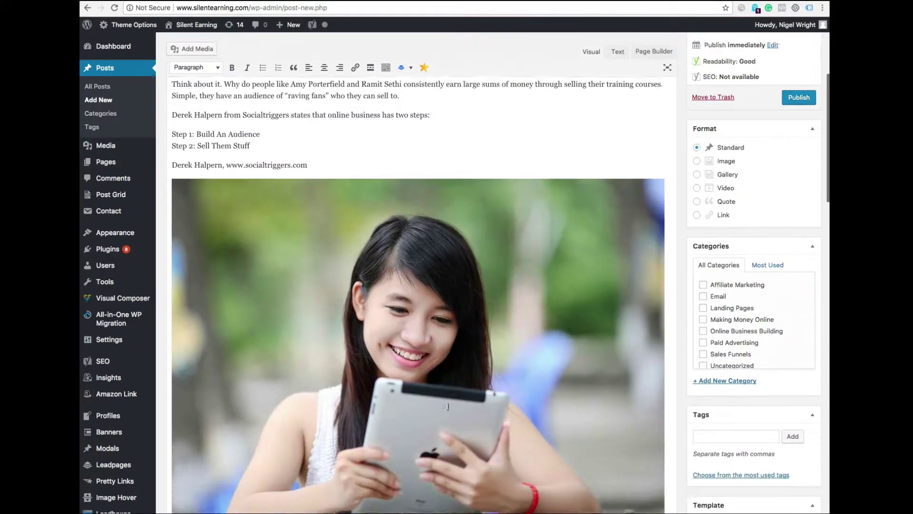
scroll(449, 406, down, 2)
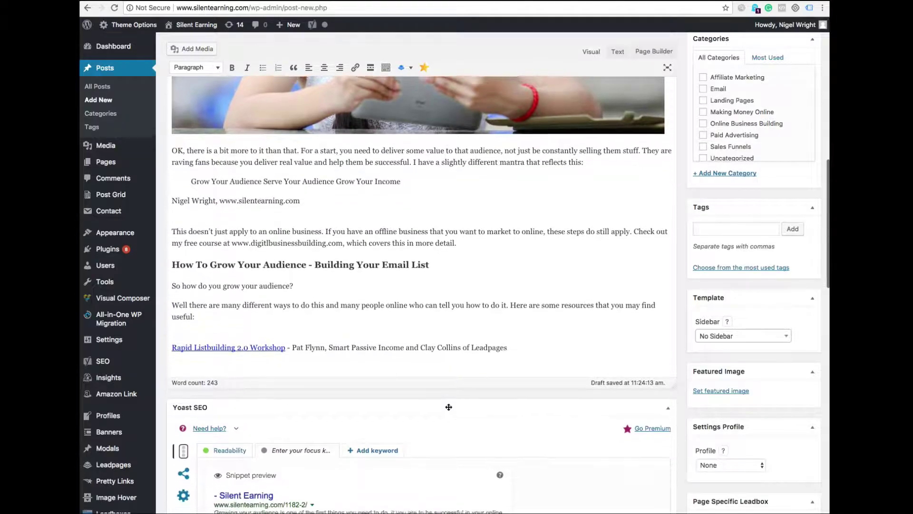
scroll(448, 406, up, 5)
scroll(449, 406, up, 7)
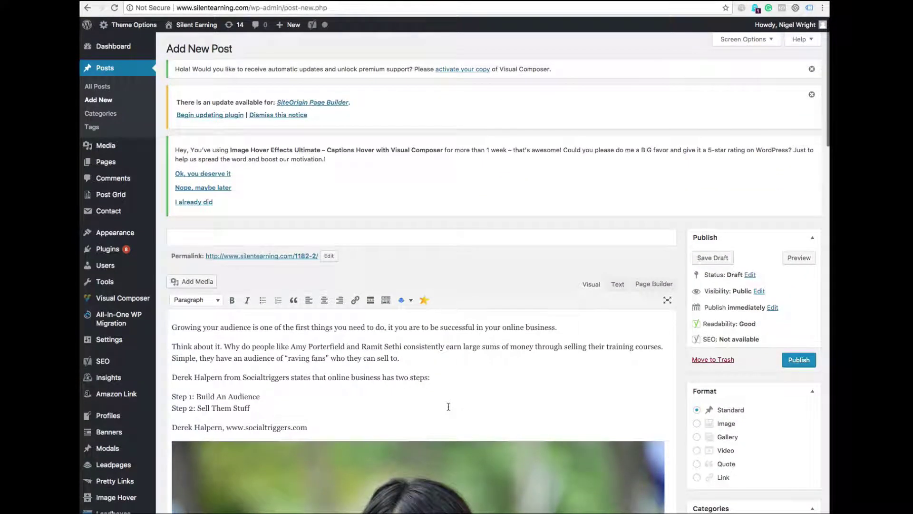
drag(255, 408, 172, 396)
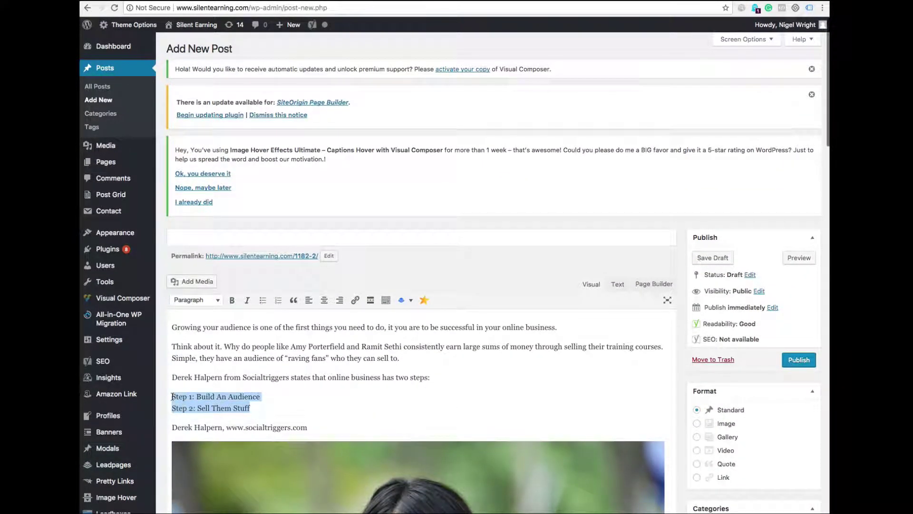
click(279, 300)
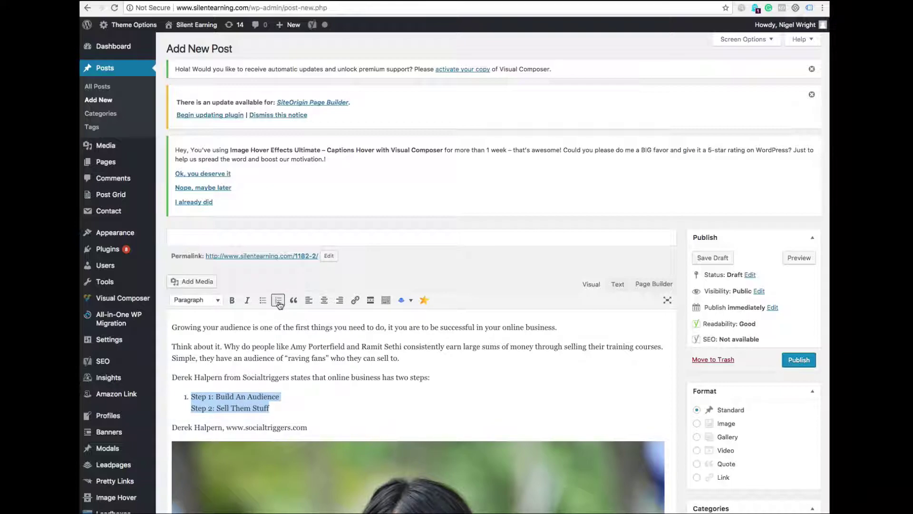
click(279, 301)
click(617, 398)
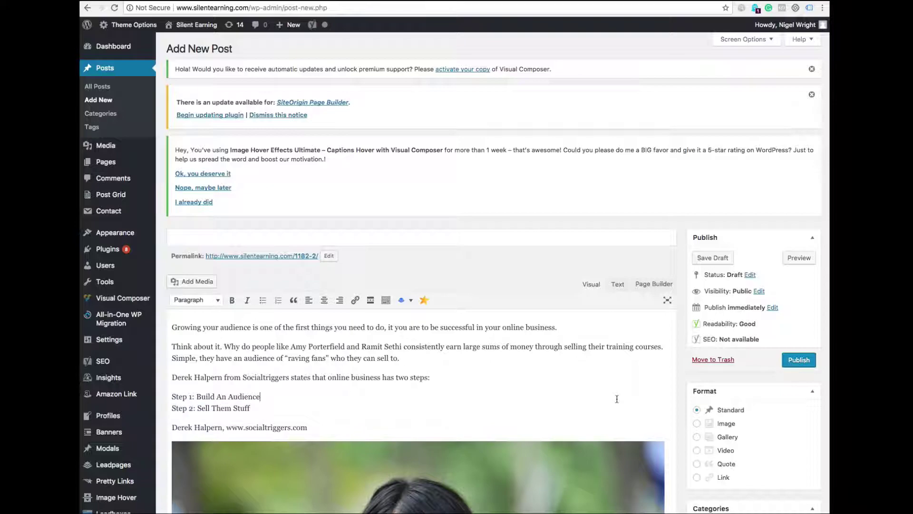
Set the "Grow Your Audience Serve Your Audience Grow Your Income" picture from the media library as the post's featured image
scroll(618, 405, down, 6)
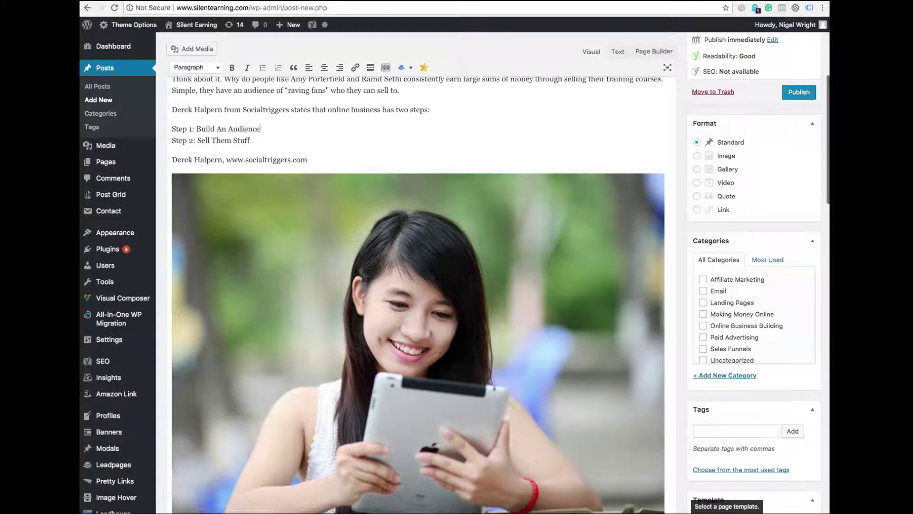
scroll(750, 504, down, 3)
click(728, 437)
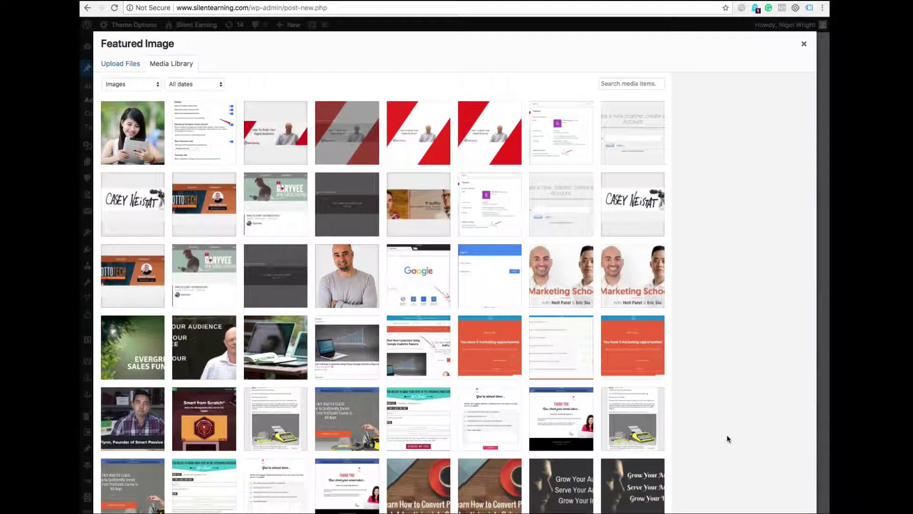
click(542, 482)
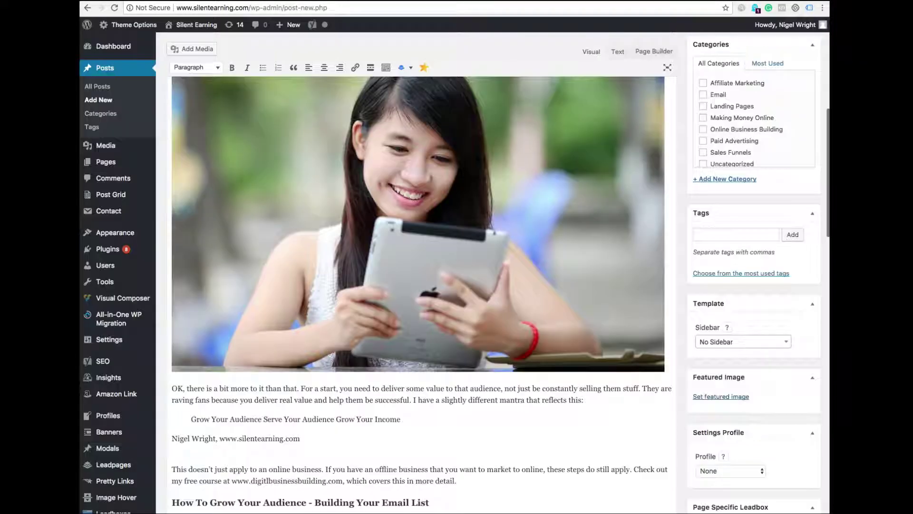
click(780, 509)
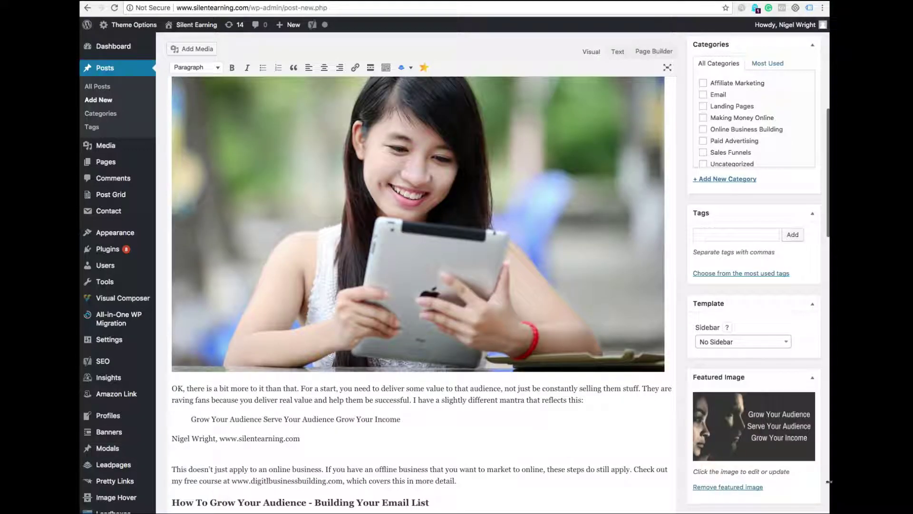
Preview the post and check its featured image, inserted photo, blockquote, heading and link on the site
scroll(619, 439, up, 8)
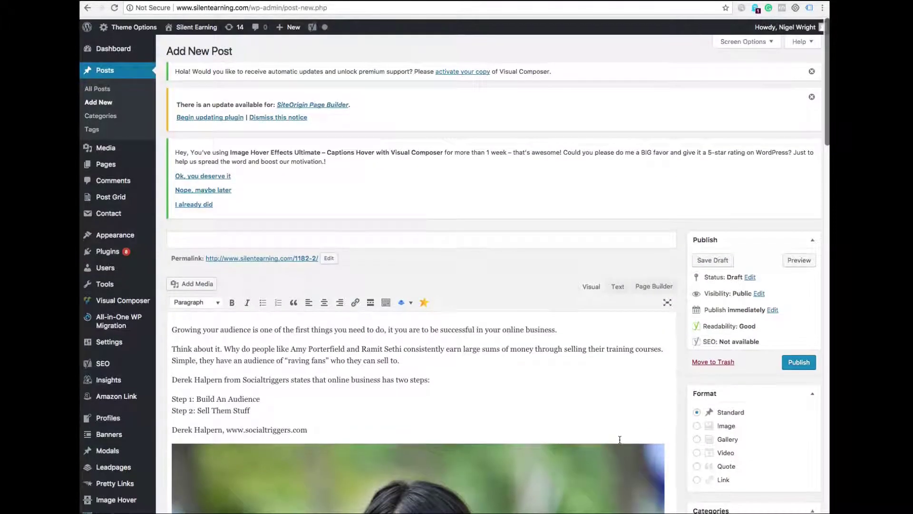
click(788, 259)
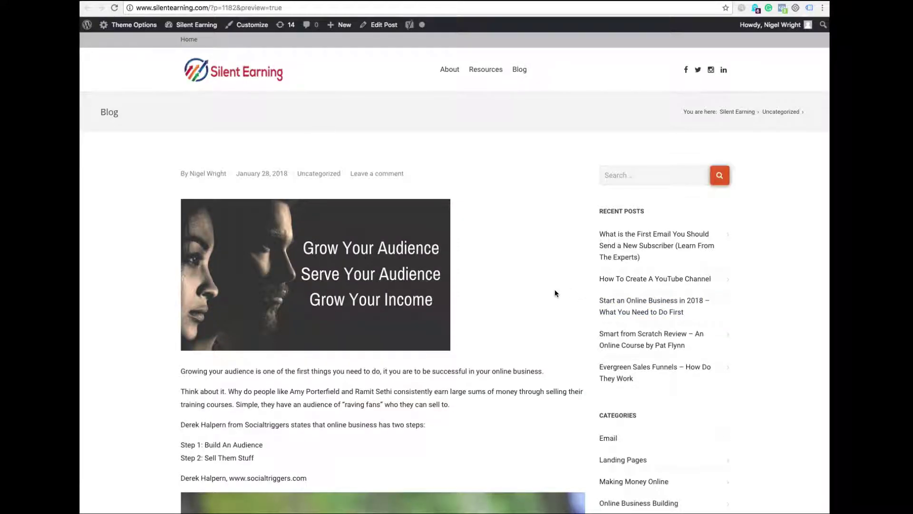
scroll(546, 309, down, 6)
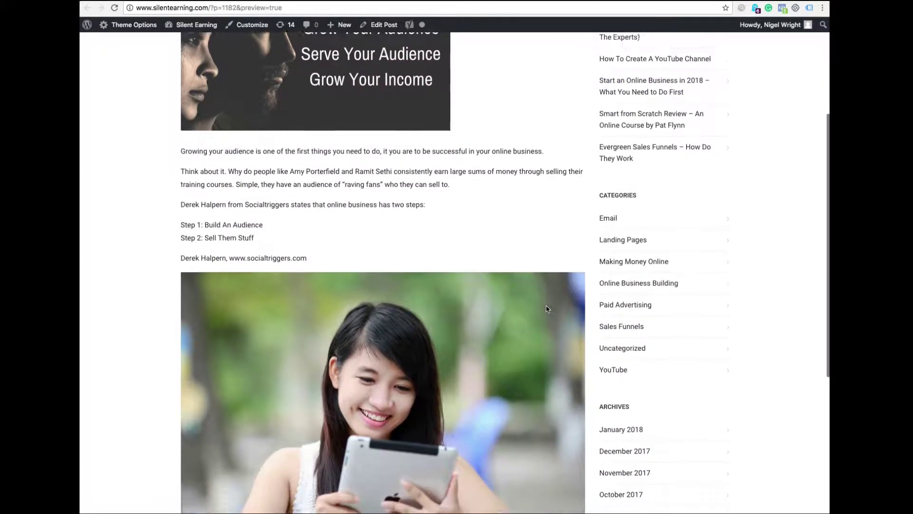
scroll(546, 309, down, 6)
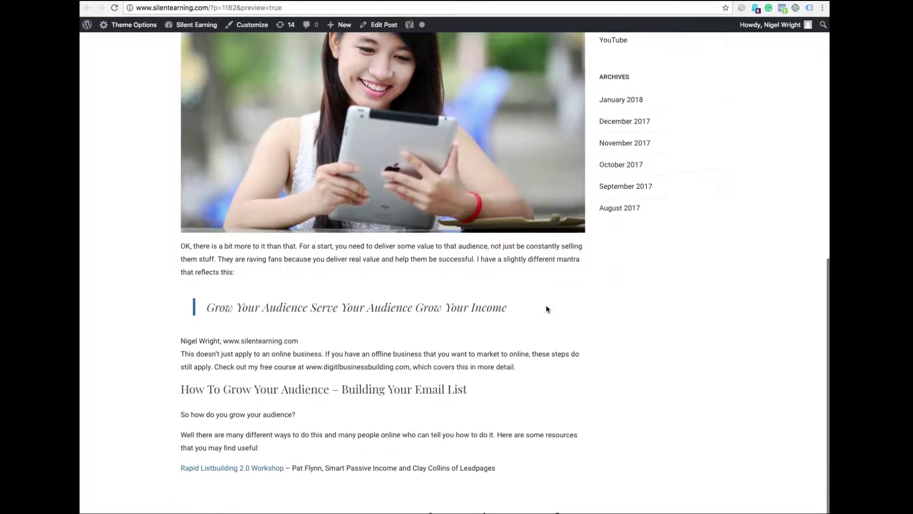
scroll(546, 309, up, 3)
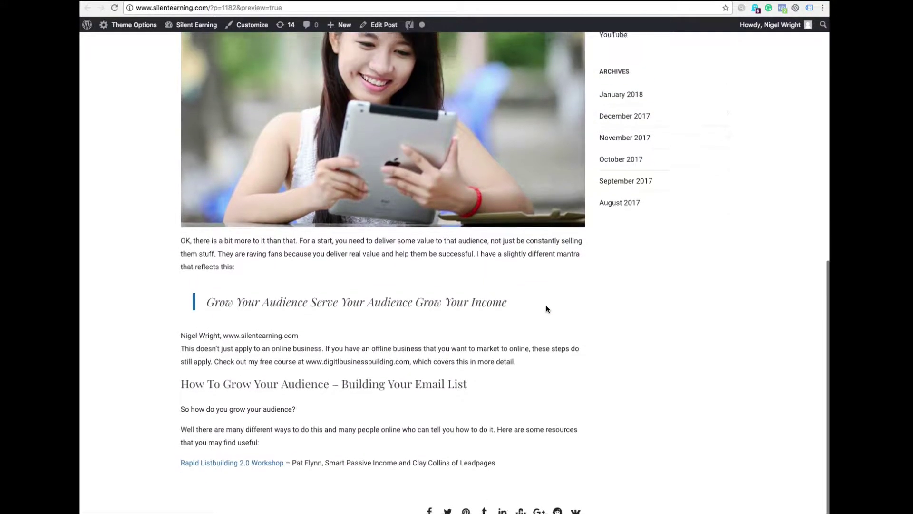
scroll(546, 309, up, 8)
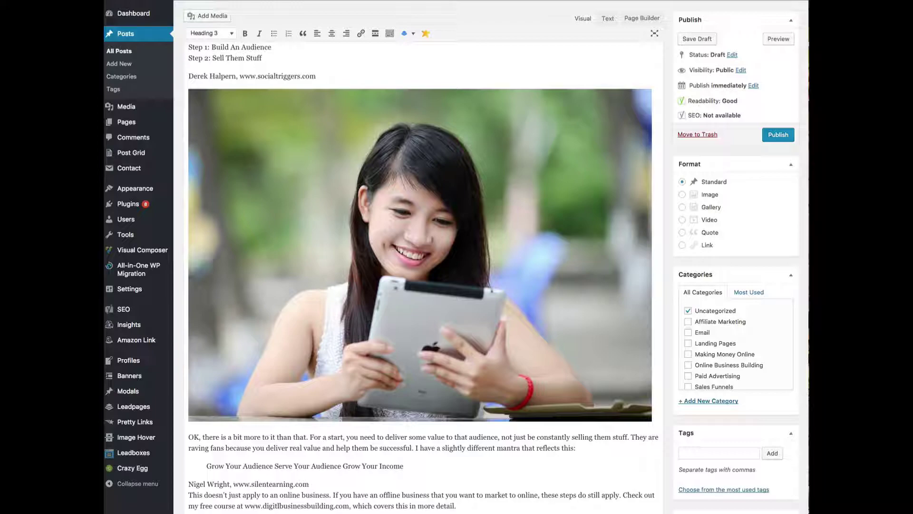
Accept the Grammarly corrections in the opening paragraphs: remove the comma after "do" and end the "training courses" sentence with a question mark
scroll(623, 69, down, 6)
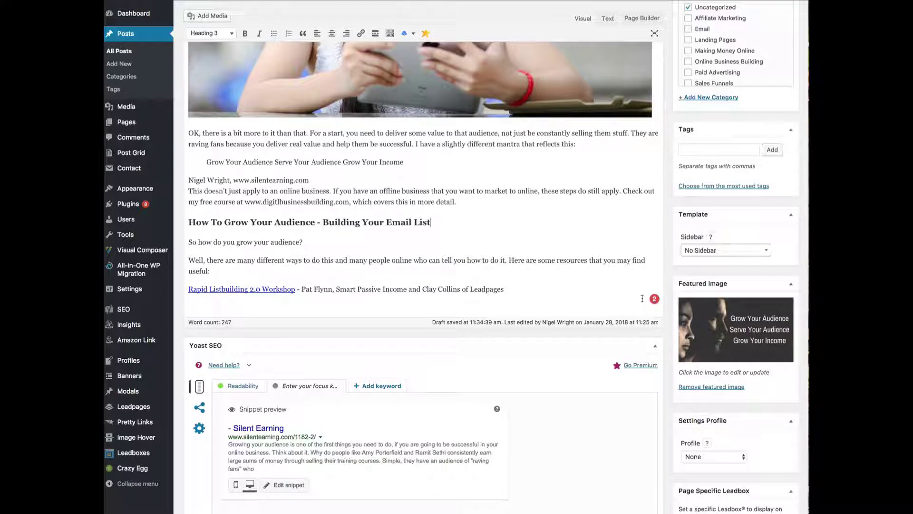
scroll(596, 291, up, 5)
scroll(596, 291, up, 6)
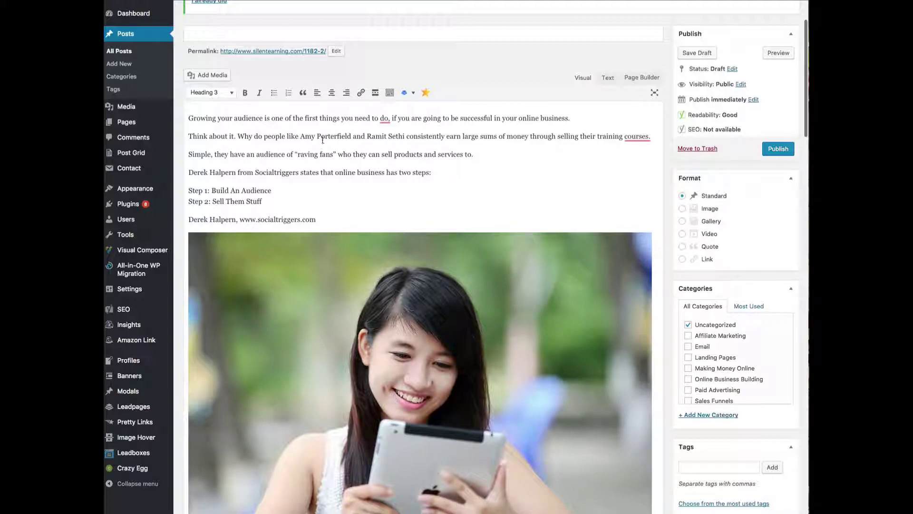
click(385, 119)
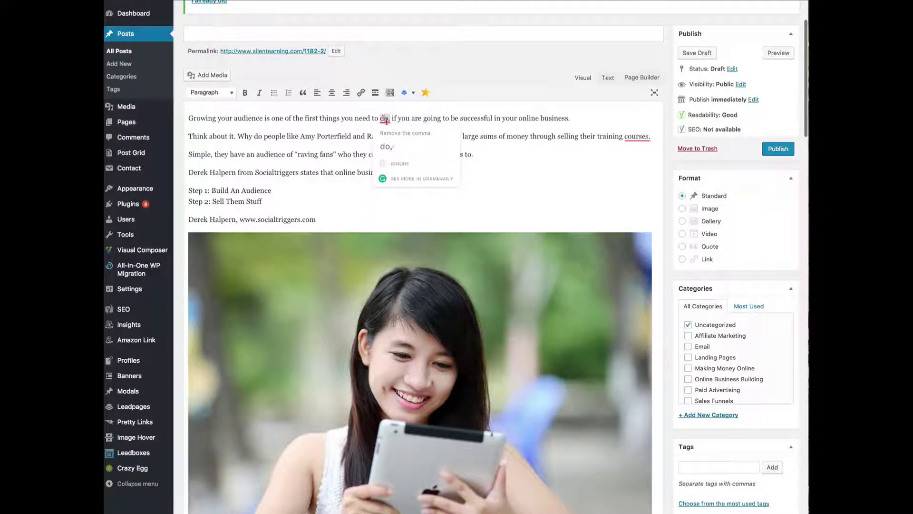
click(384, 150)
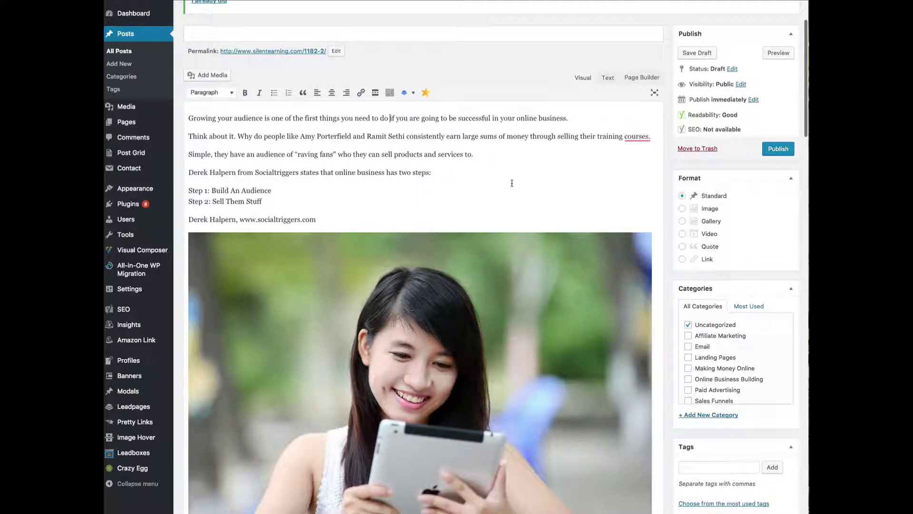
click(642, 137)
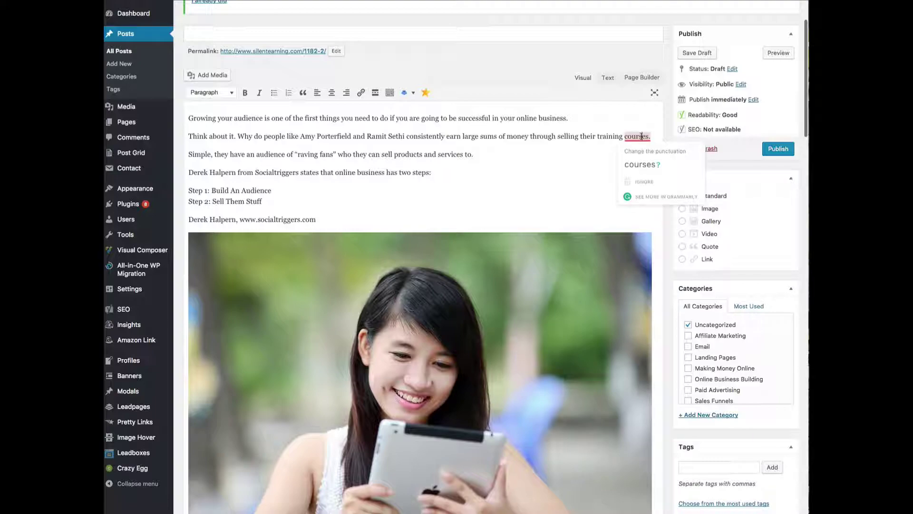
click(641, 165)
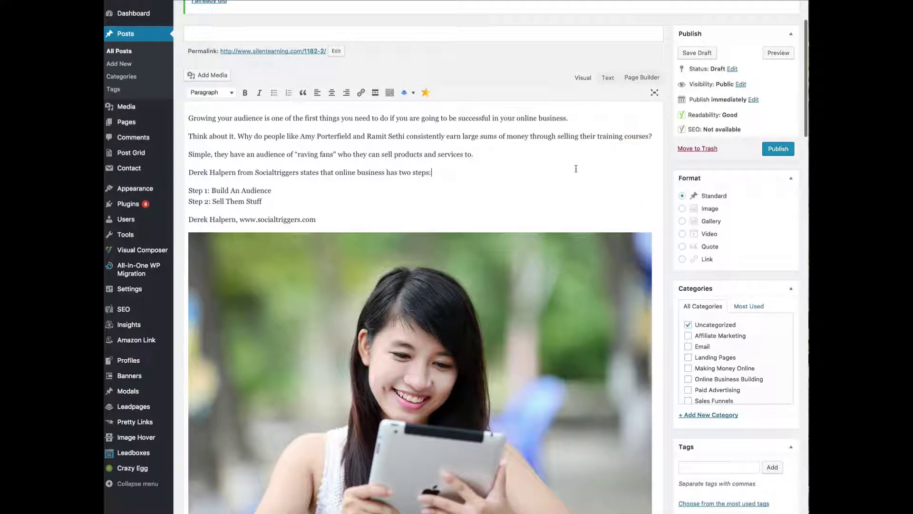
Set the post's Yoast SEO focus keyword to "Growing Your Audience Online"
scroll(577, 169, down, 5)
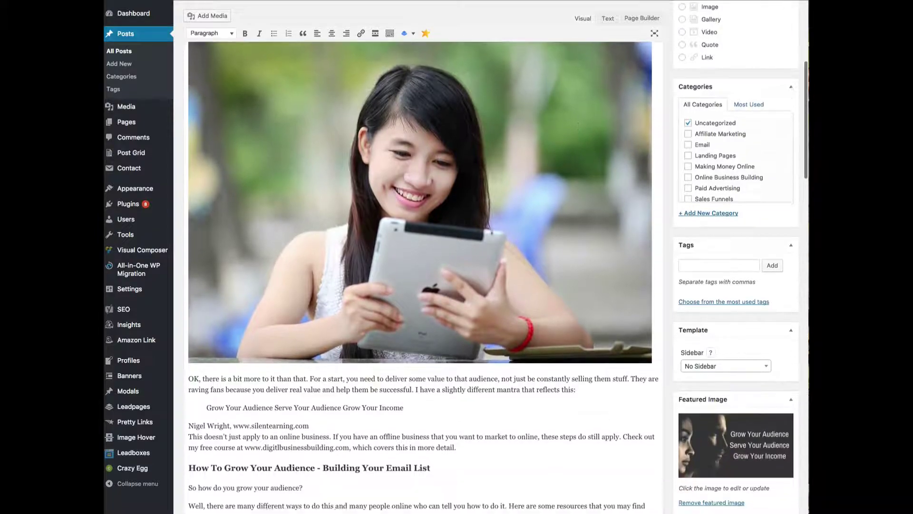
scroll(424, 257, down, 4)
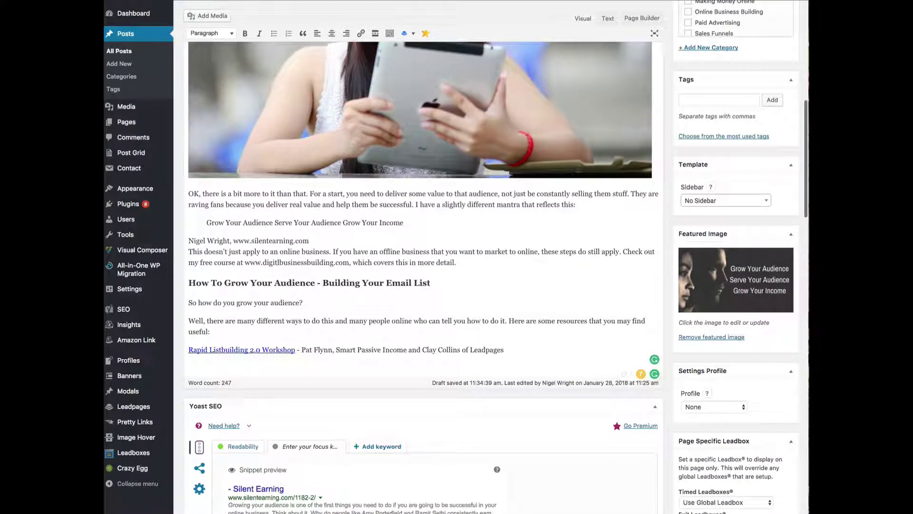
scroll(578, 168, down, 6)
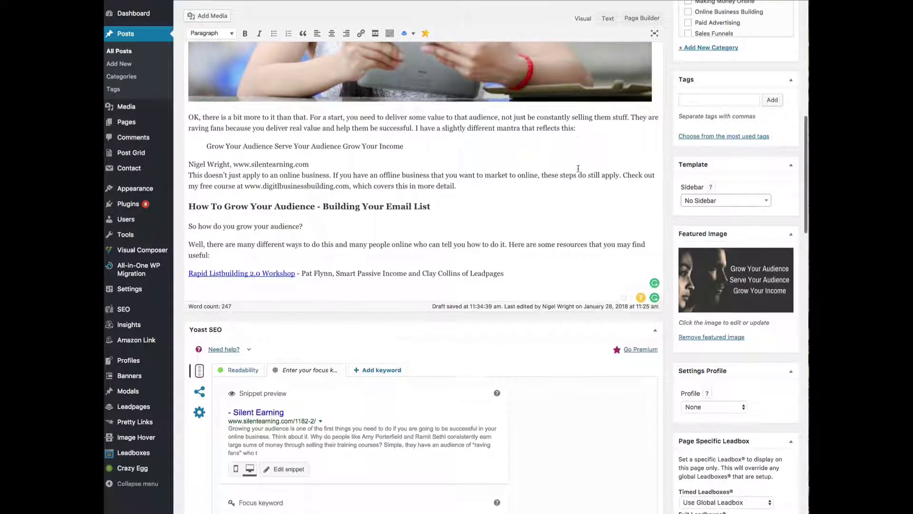
scroll(579, 169, down, 1)
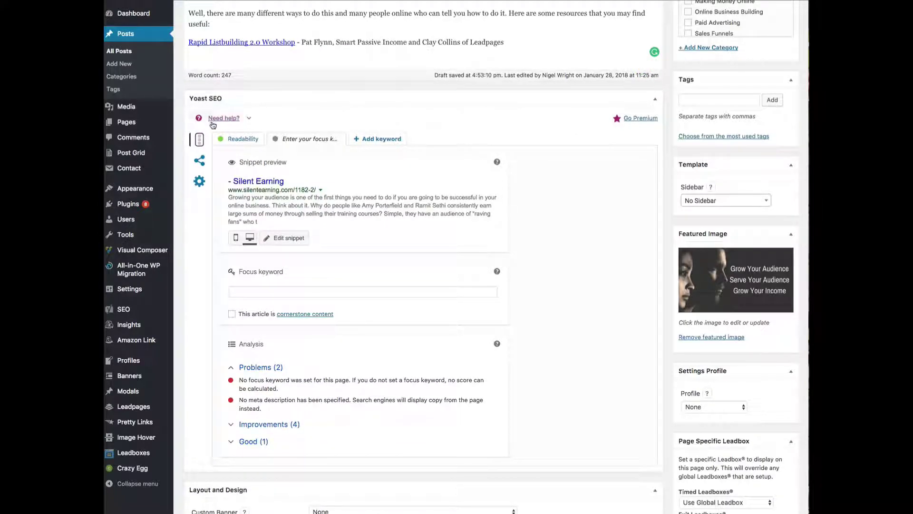
scroll(232, 179, up, 1)
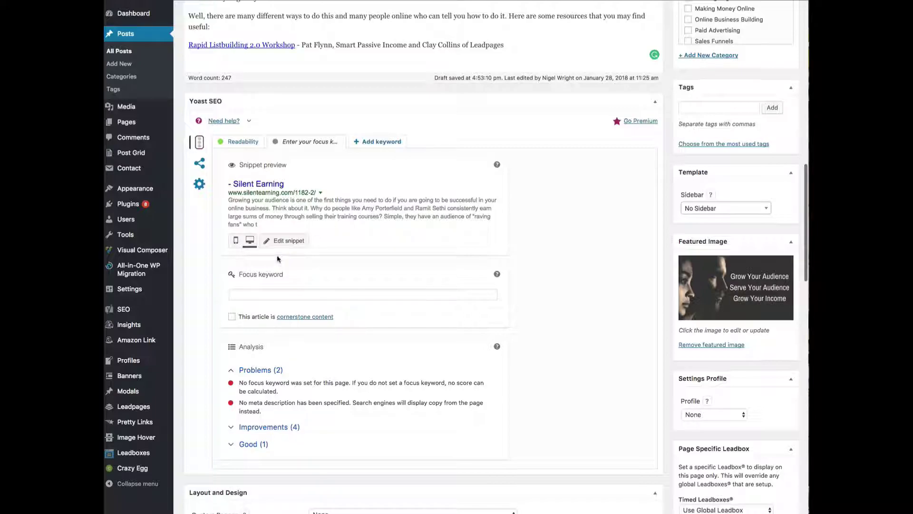
click(256, 294)
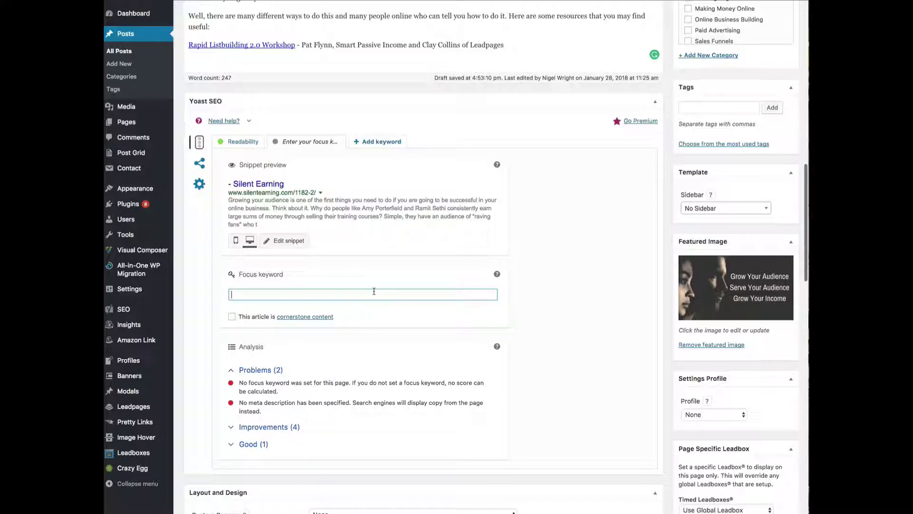
text(Growing U)
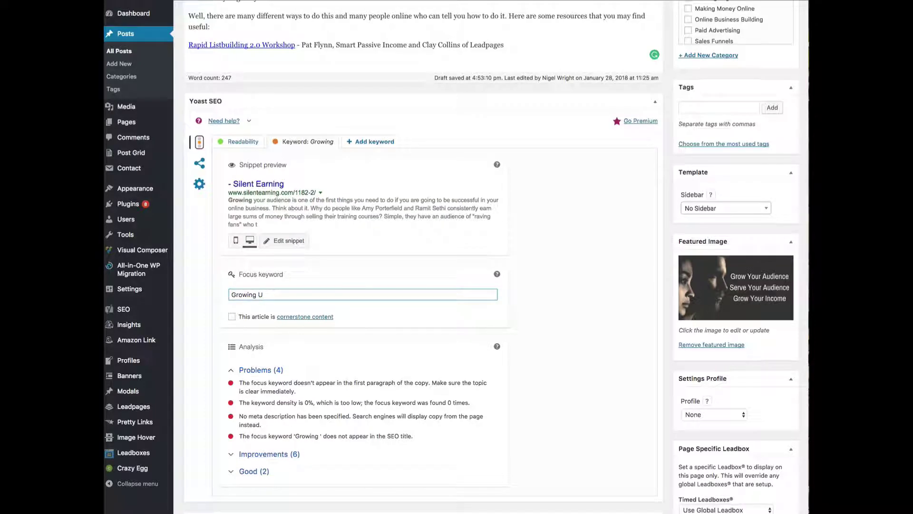
key(BackSpace)
text(Your Audience)
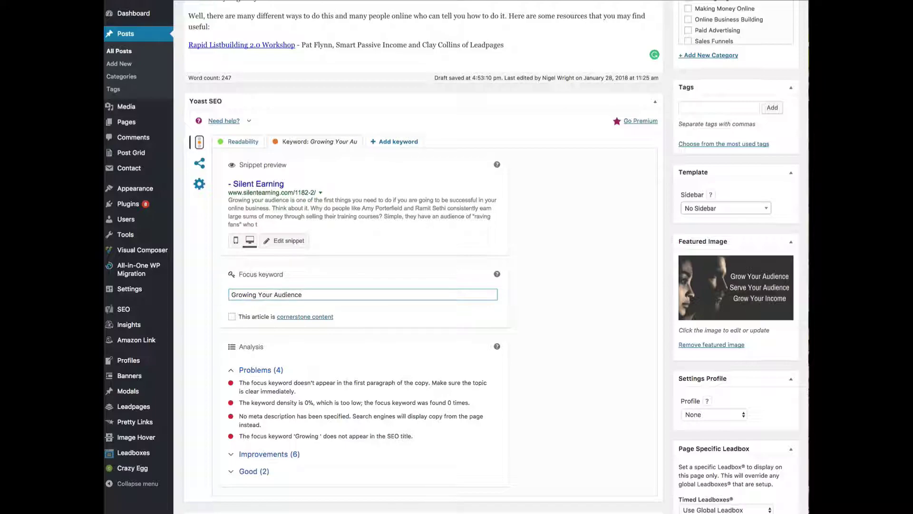
text( Onl)
Replace the post's Yoast SEO focus keyword with "How to Grow Your Audience"
scroll(381, 260, up, 10)
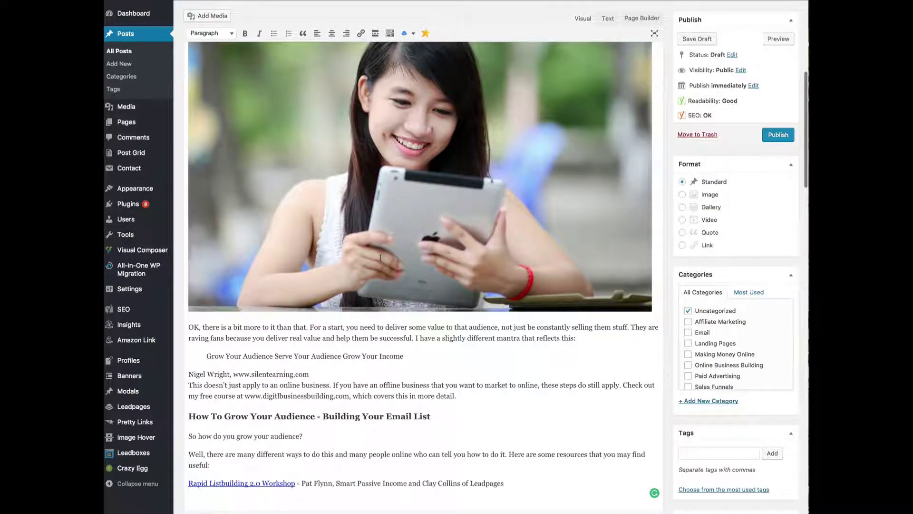
scroll(381, 260, down, 8)
drag(324, 360, 232, 359)
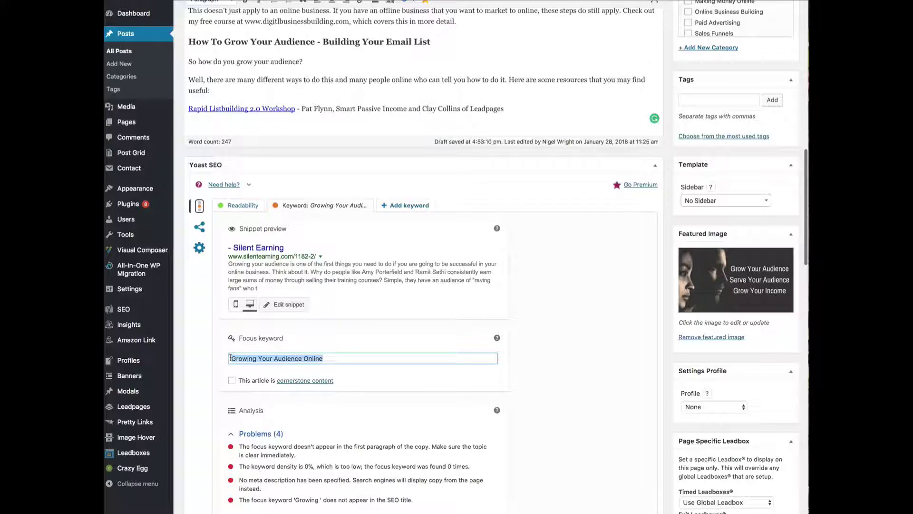
text(How to Grow You)
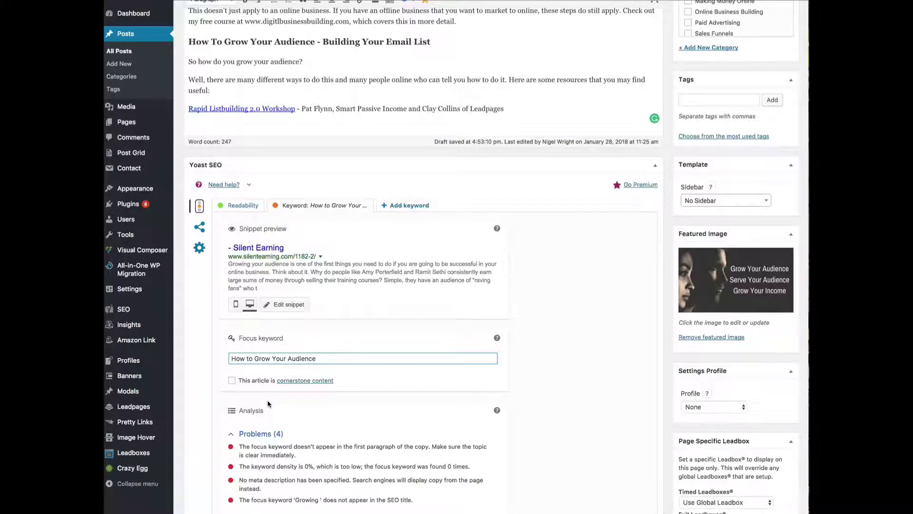
Edit the Yoast snippet and begin its meta description with "How to Grow Your Audience Online."
click(289, 304)
click(376, 428)
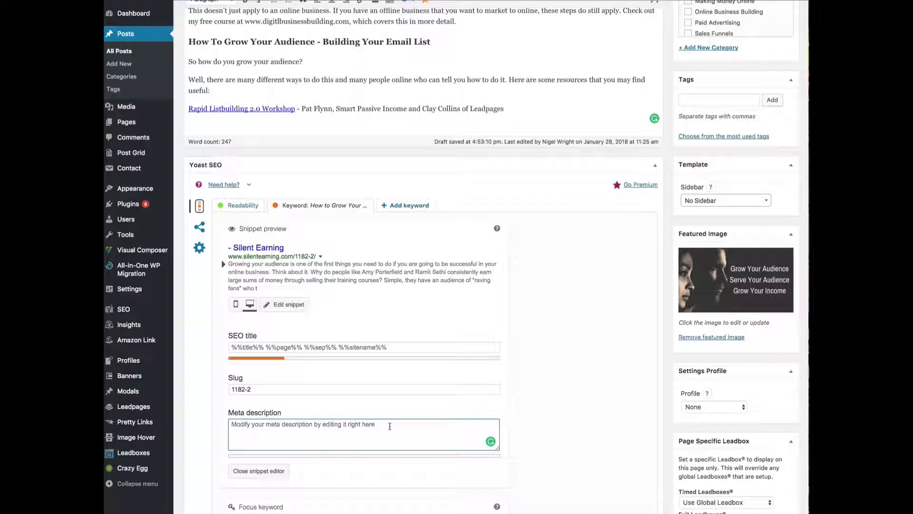
text(How )
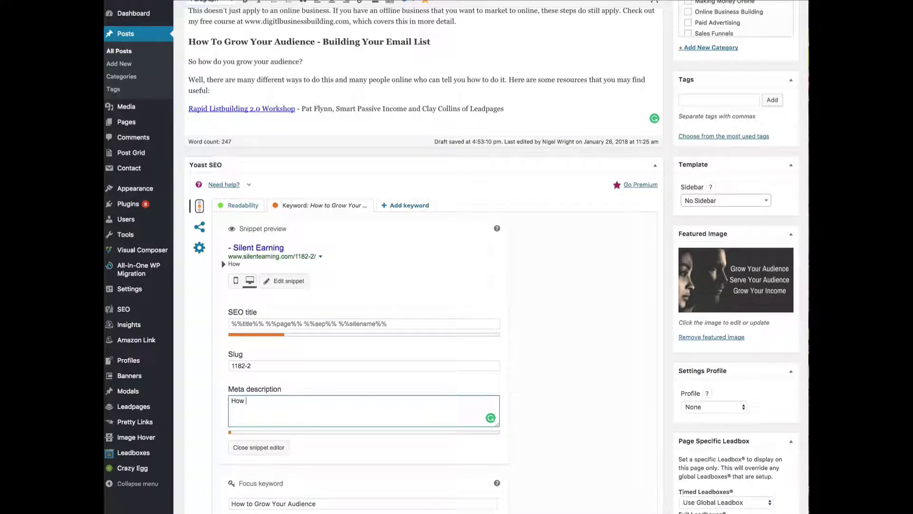
text(to Grow Your Audienc)
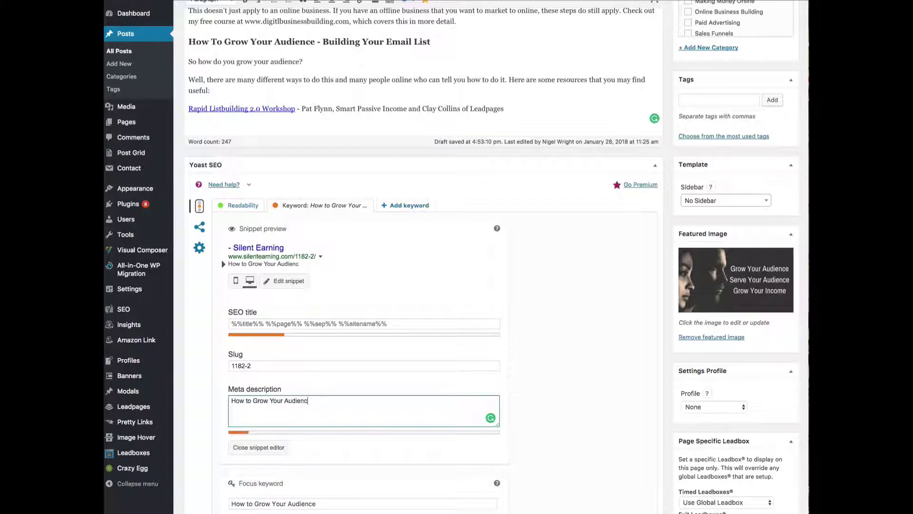
text(e Online. )
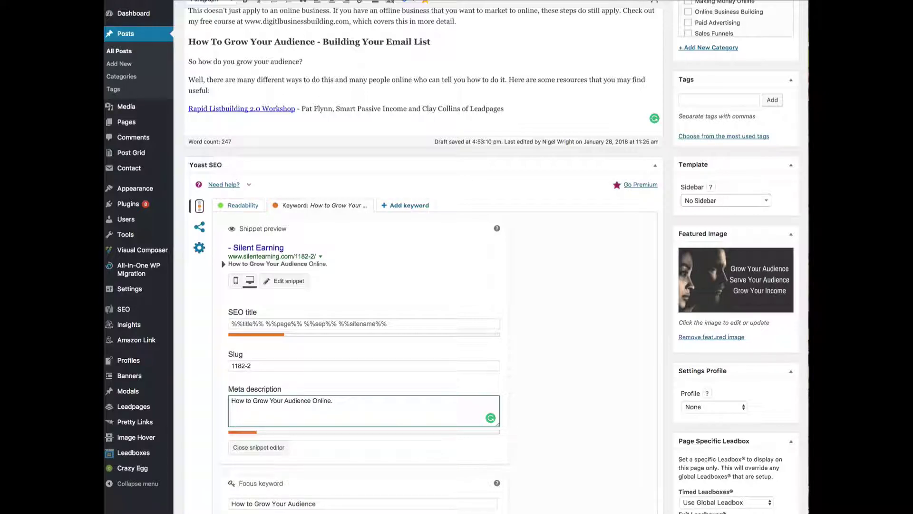
Continue the meta description with "Techniques used by online experts like Pat Flynn and Amy Porterfield, to grow their audience and their email list"
text(Techniques ysed by onl)
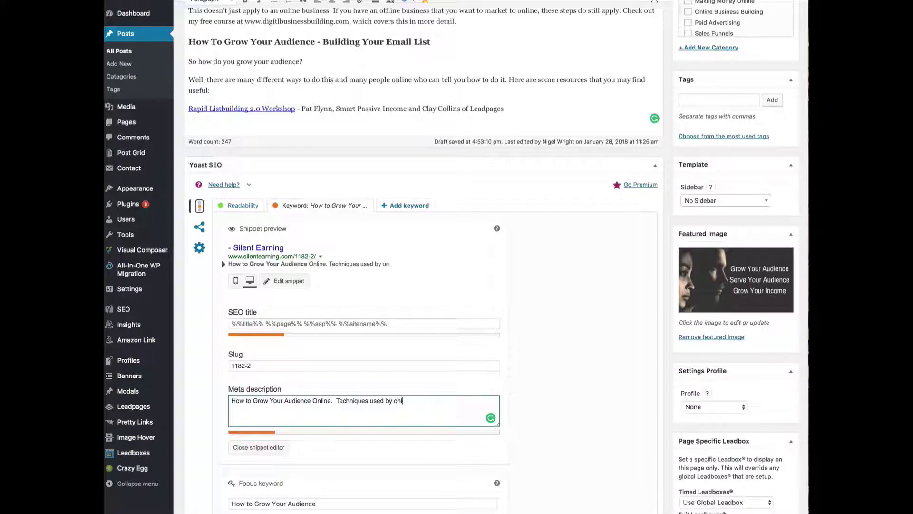
text(ine experts like Pat Flynn an)
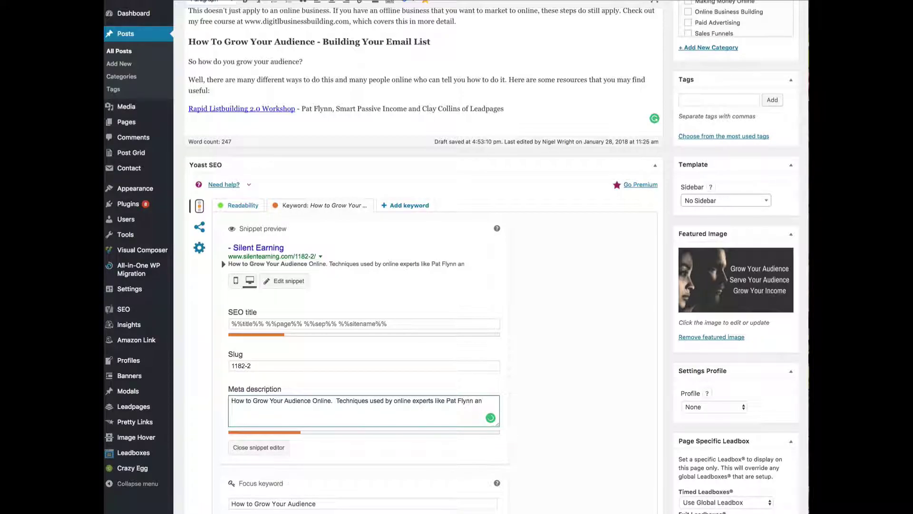
text(d Amy Porter)
text(firle)
key(BackSpace)
key(BackSpace)
text(e)
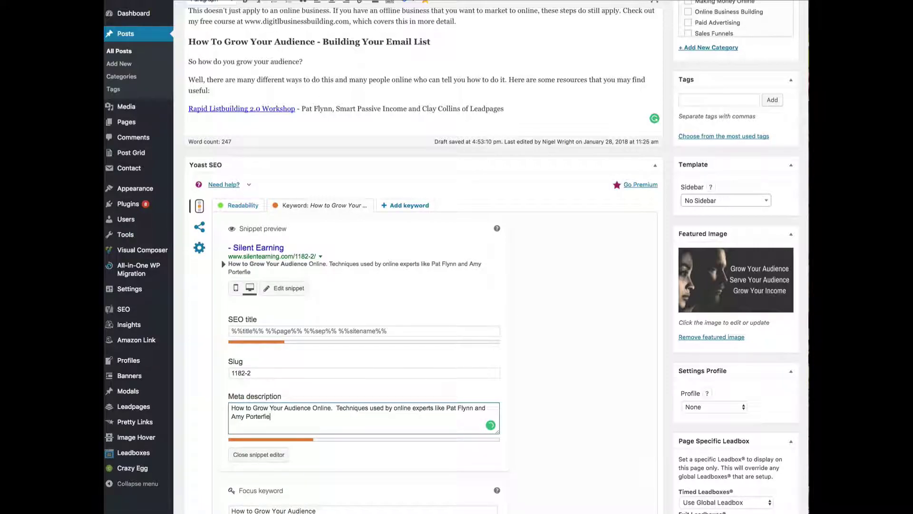
text(ld, to grow thwie)
key(BackSpace)
text(heir )
text(audi)
text(e)
key(BackSpace)
text(ience and)
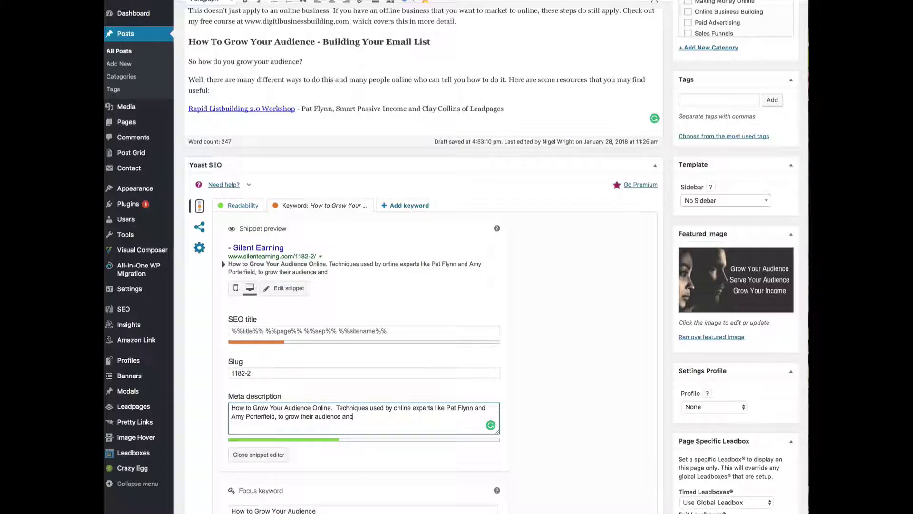
text( their email list)
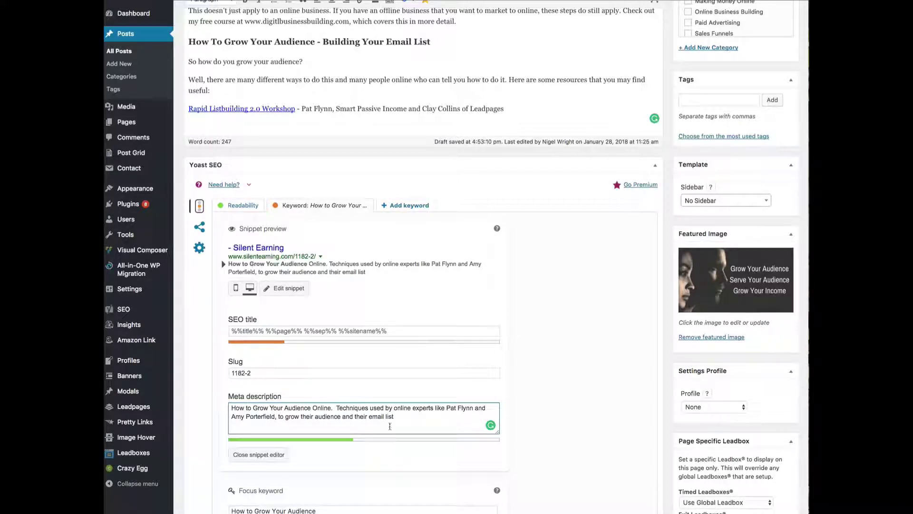
scroll(448, 438, up, 1)
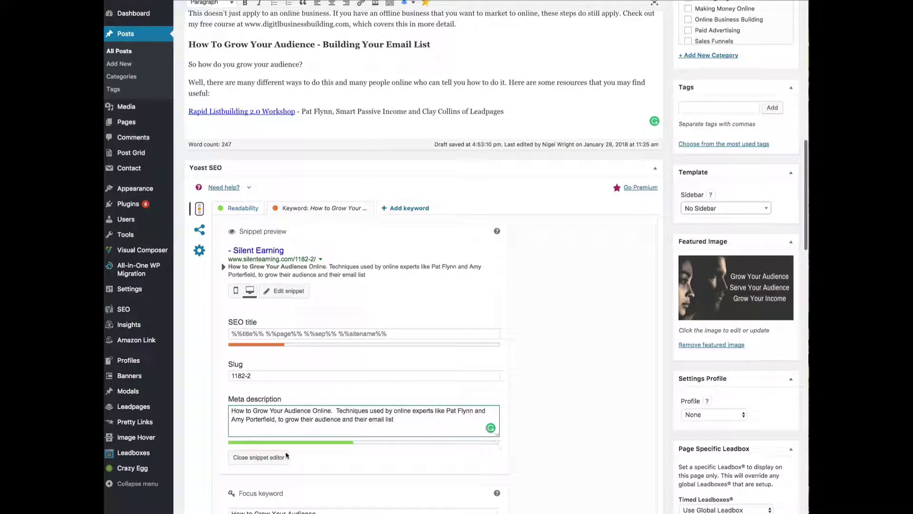
click(258, 459)
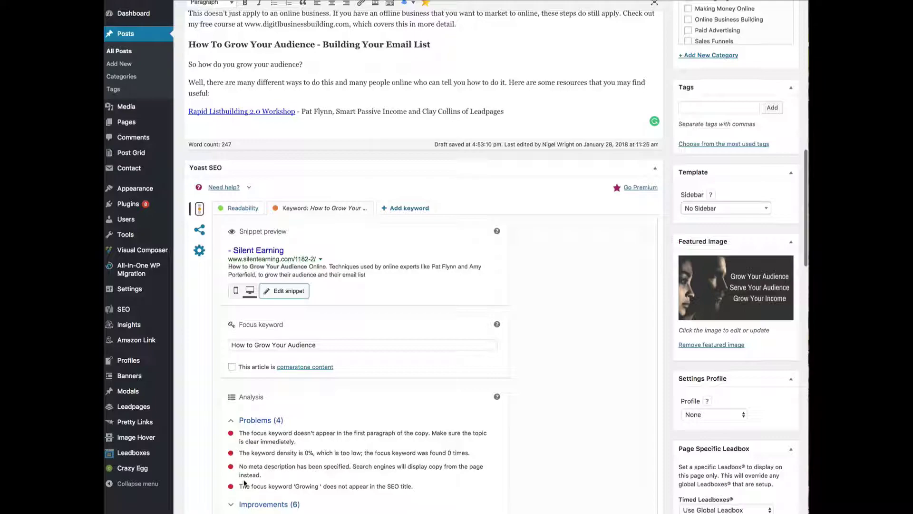
Expand the Improvements in the Yoast keyword analysis and review the suggestions against the post content
click(233, 505)
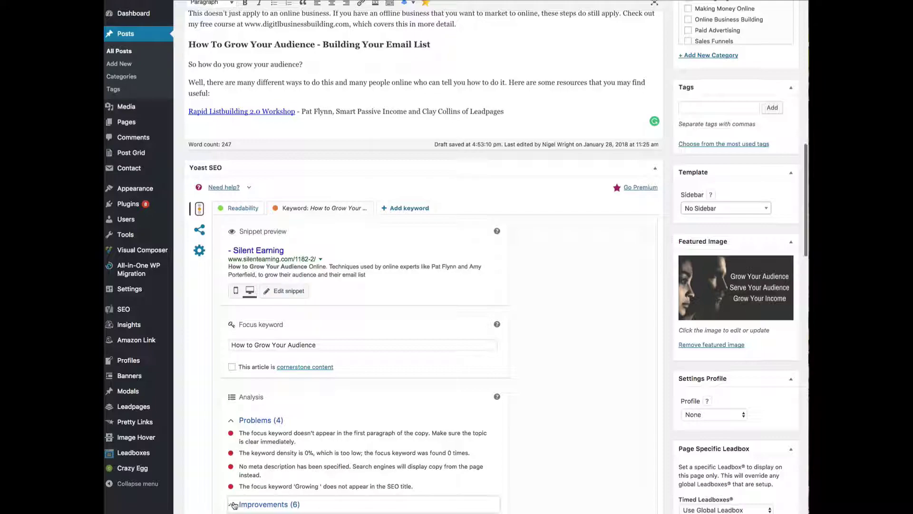
scroll(282, 492, down, 3)
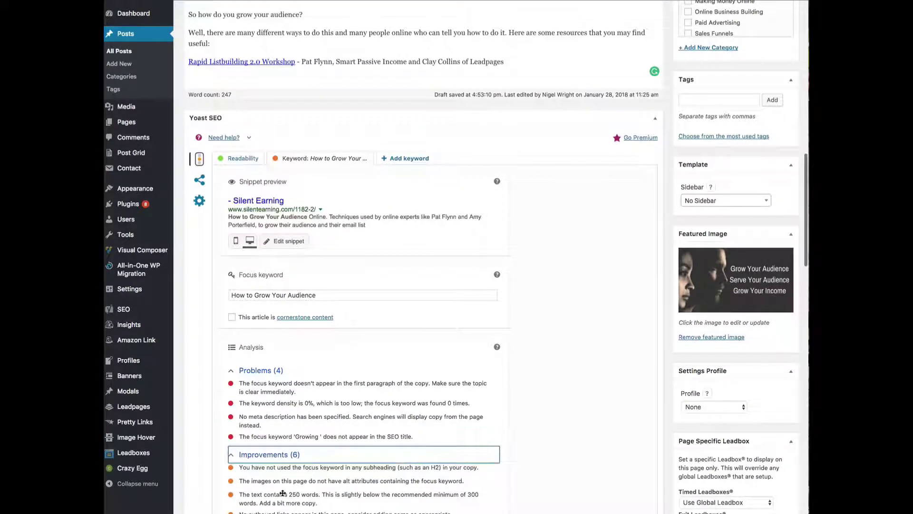
scroll(282, 493, up, 15)
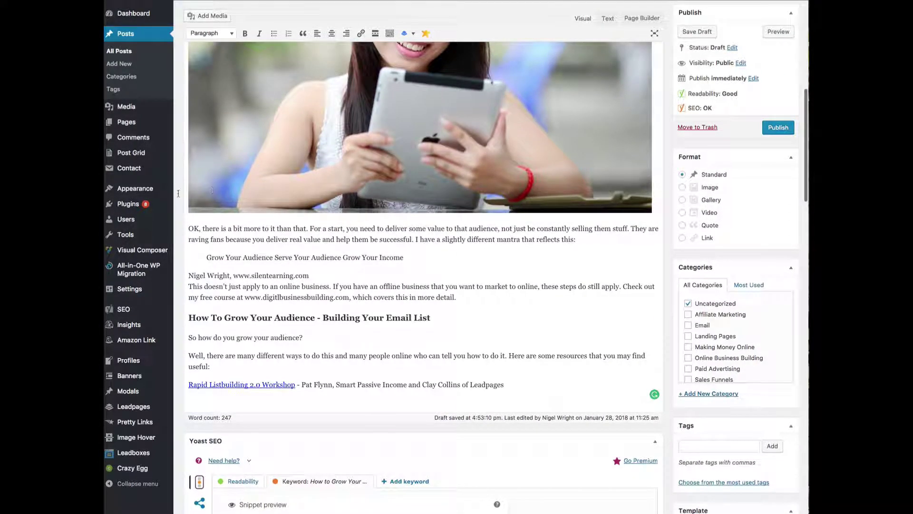
Stay on the draft and preview it on the site, checking the featured image and opening text
click(123, 52)
click(374, 142)
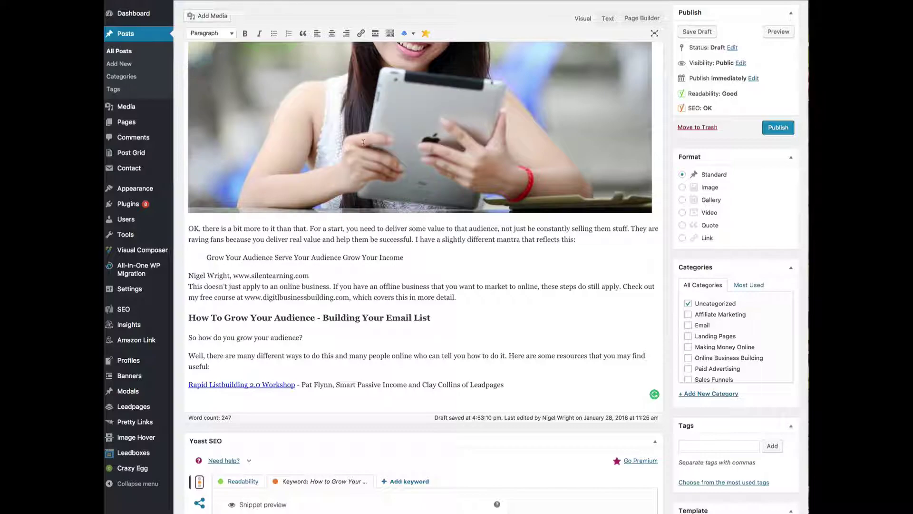
click(778, 32)
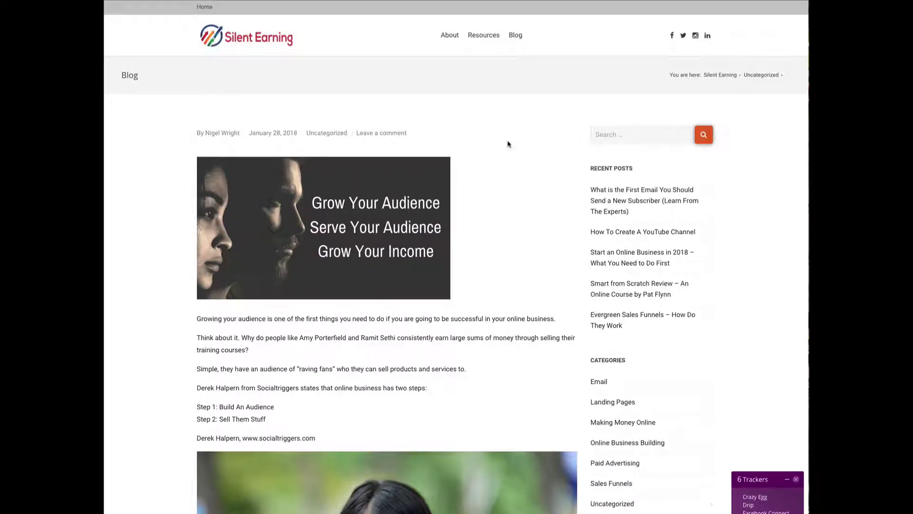
scroll(524, 190, down, 2)
scroll(525, 192, up, 2)
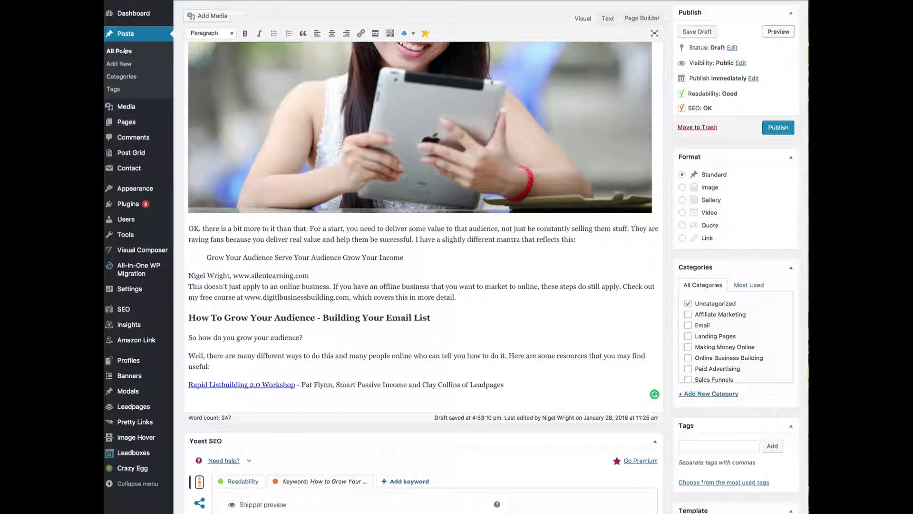
Leave the draft for the list of all posts and open "Evergreen Sales Funnels – How Do They Work" for editing
click(123, 53)
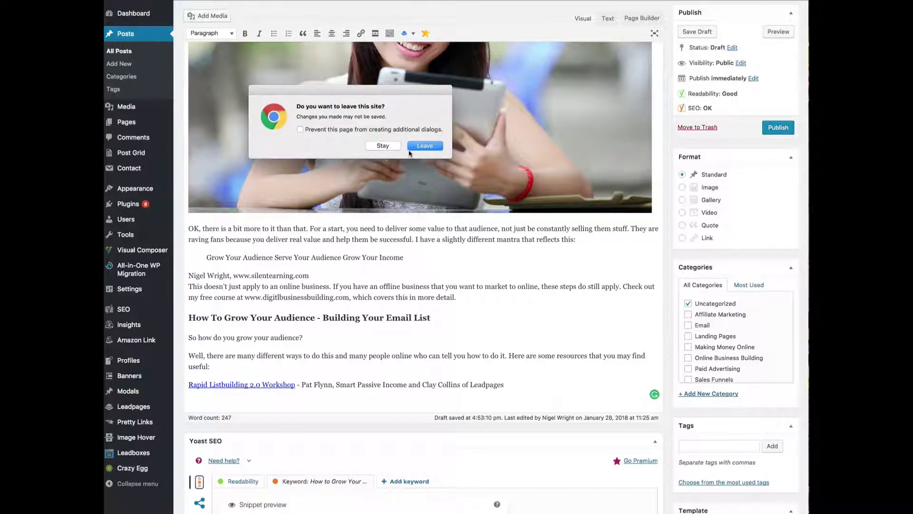
click(426, 146)
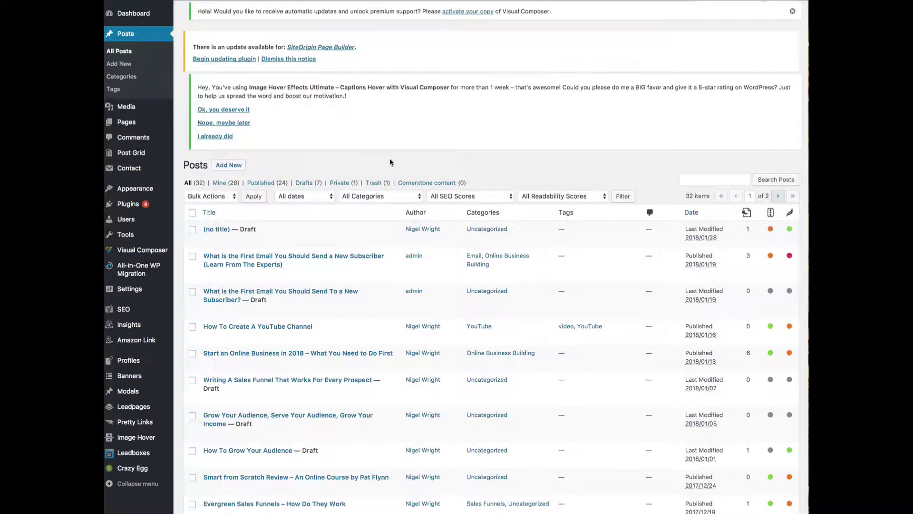
mouse_move(268, 226)
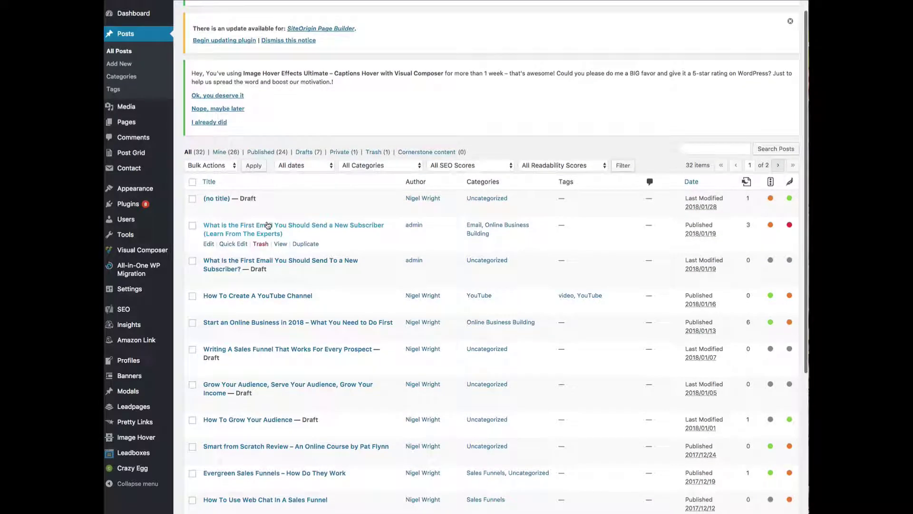
scroll(268, 226, down, 3)
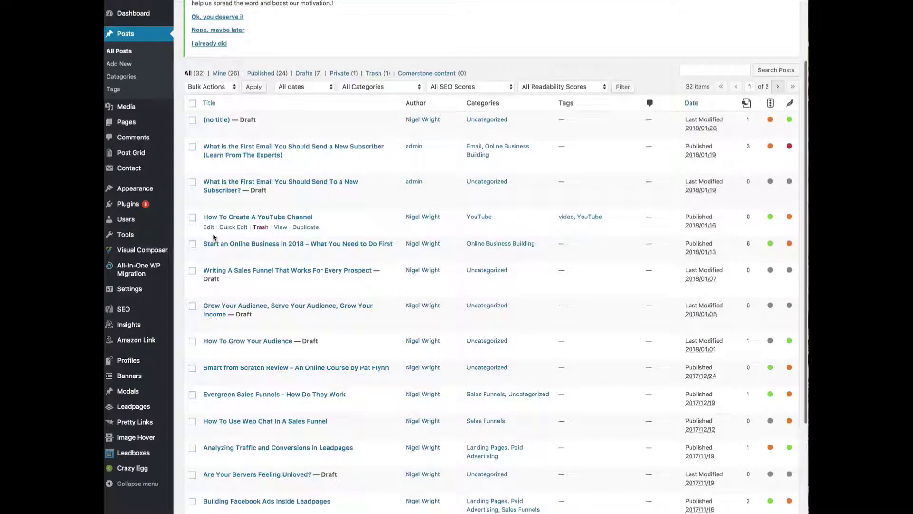
mouse_move(245, 353)
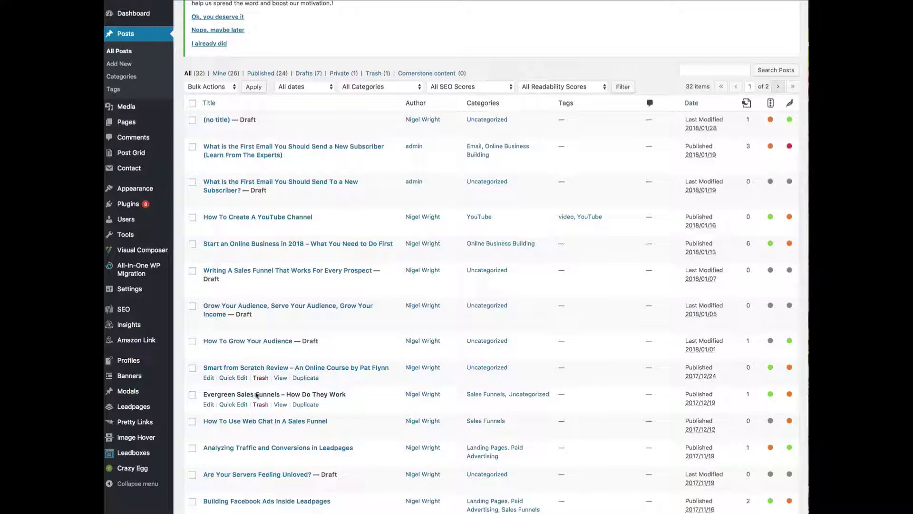
click(209, 406)
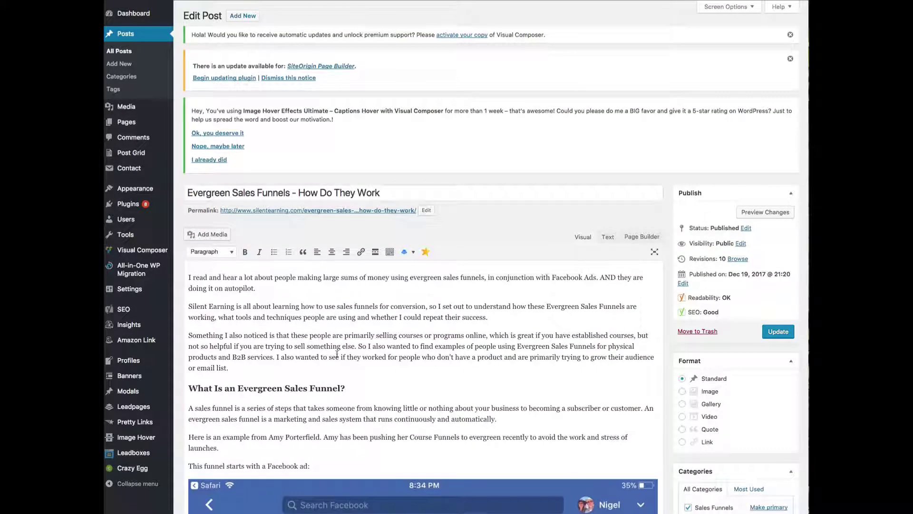
Examine the Evergreen Sales Funnels post's content and its Yoast SEO analysis, including the Improvements and the expanded Good results
scroll(668, 196, down, 1)
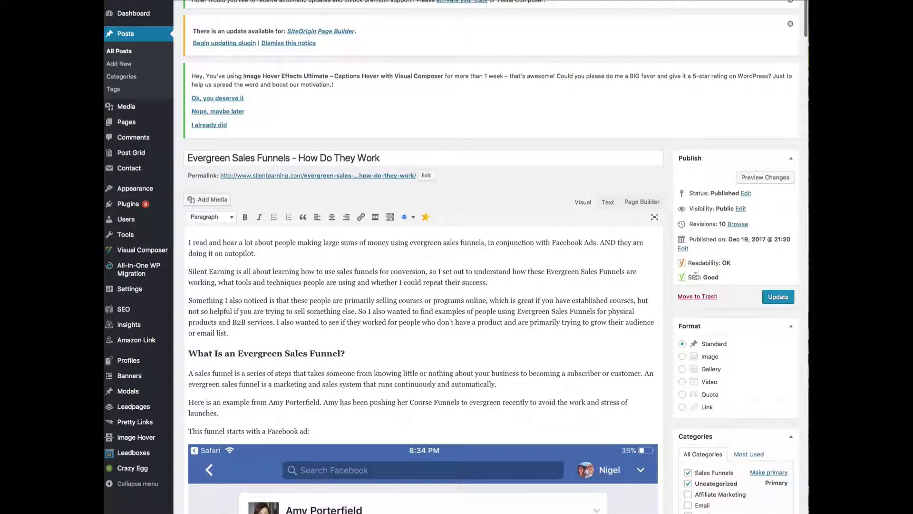
scroll(390, 374, down, 10)
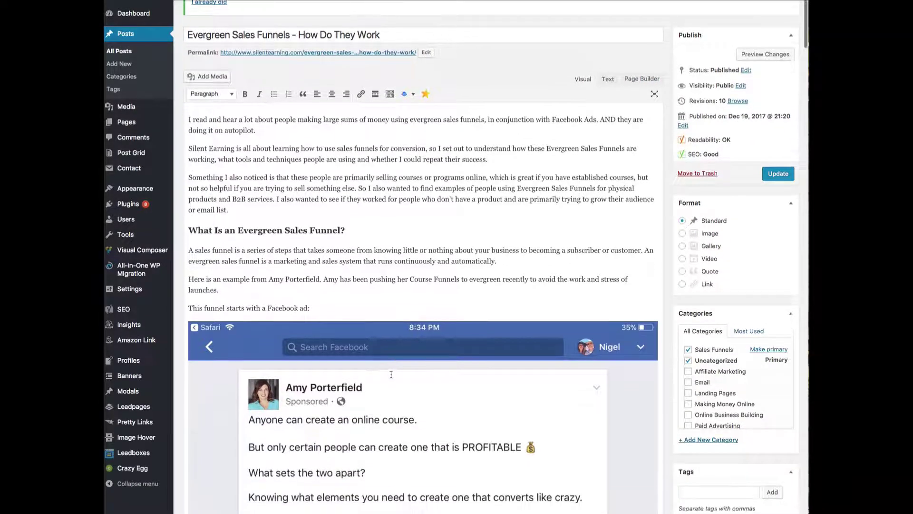
scroll(390, 374, down, 12)
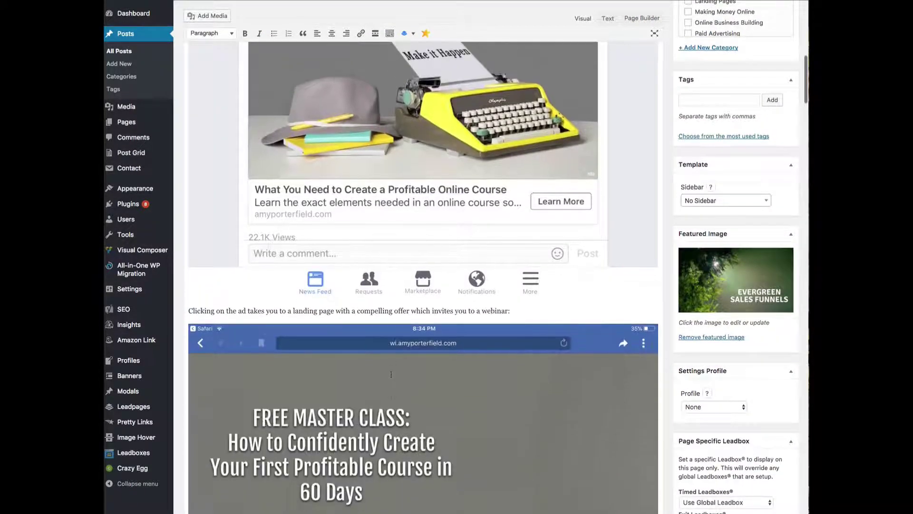
scroll(391, 375, down, 15)
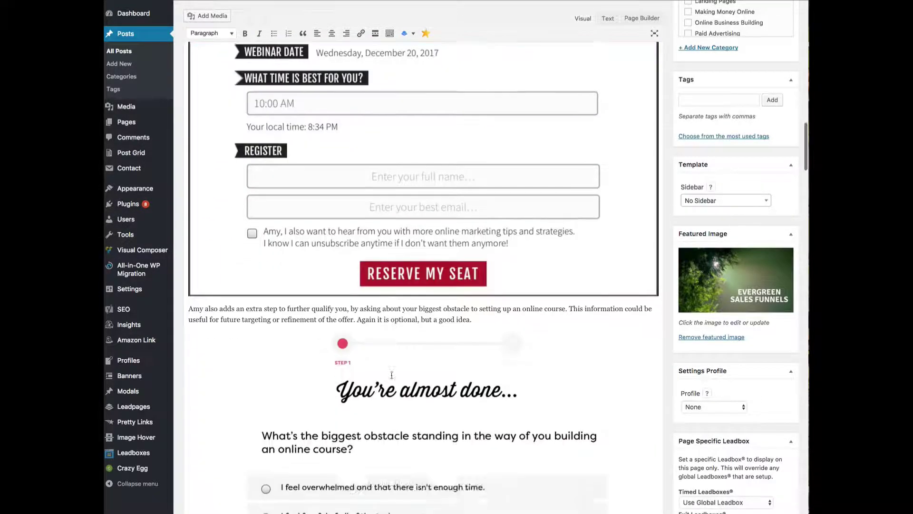
scroll(392, 374, down, 15)
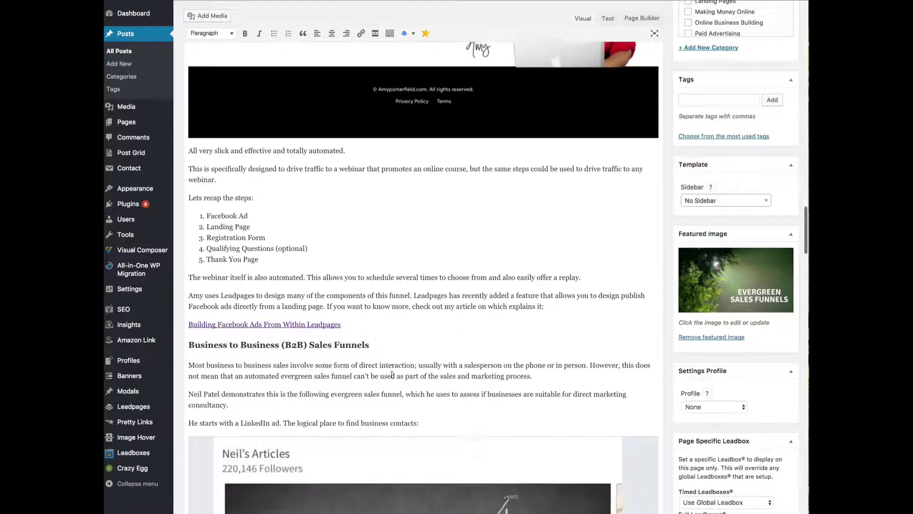
scroll(391, 375, down, 15)
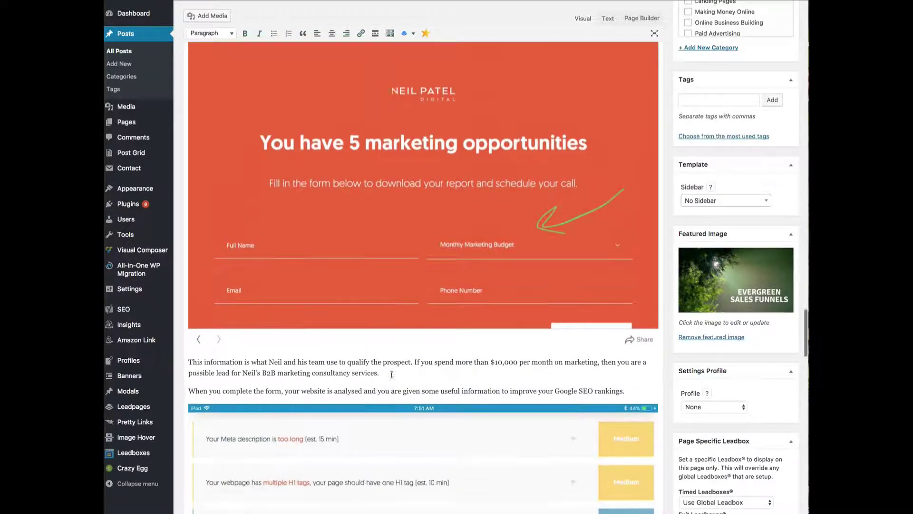
scroll(393, 378, down, 3)
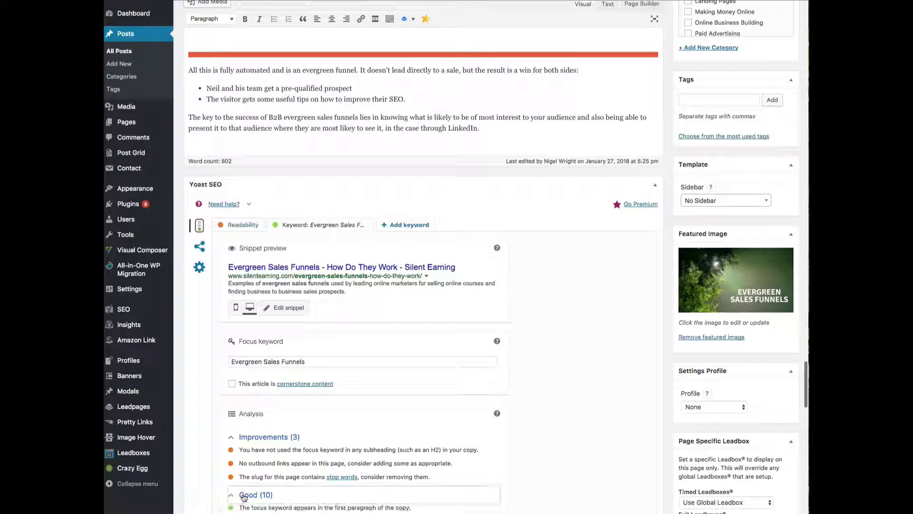
scroll(262, 491, down, 5)
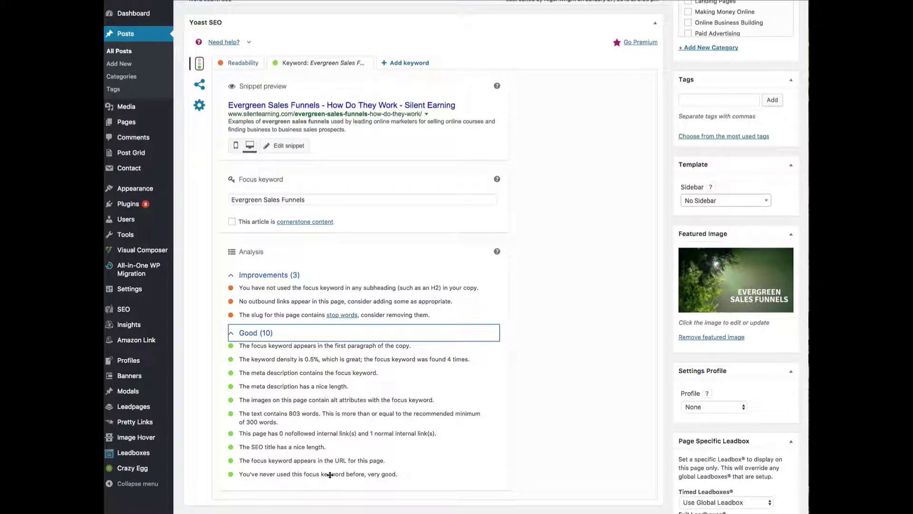
scroll(330, 475, up, 8)
scroll(330, 477, up, 5)
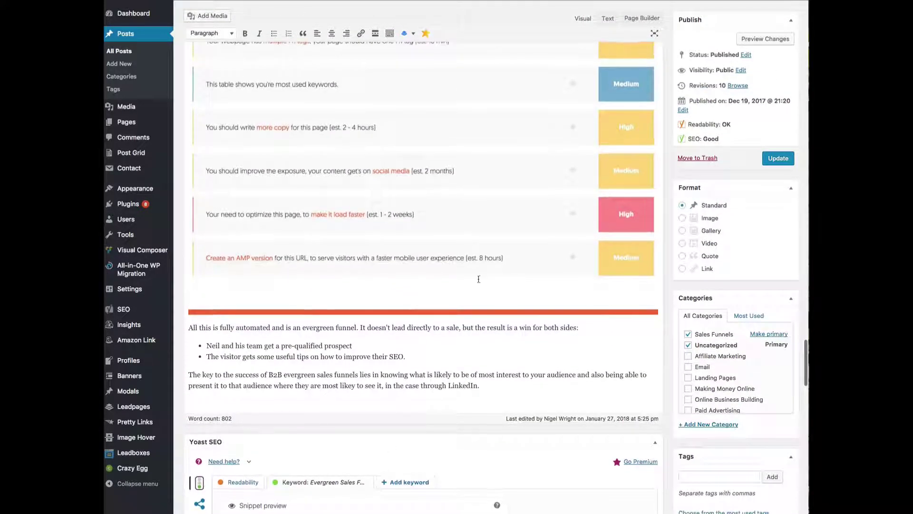
Preview the Evergreen Sales Funnels post on the site and review its headings, text and images from the title to the social sharing links
scroll(553, 161, up, 20)
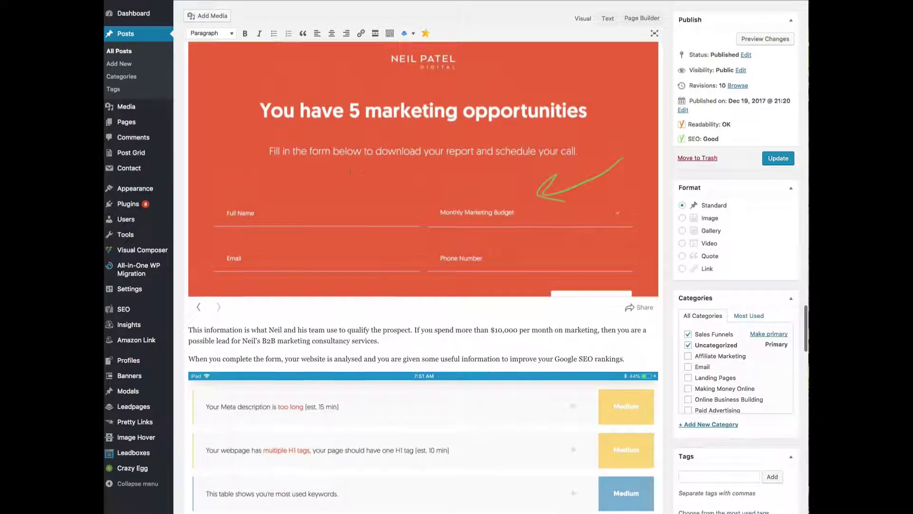
scroll(350, 166, up, 20)
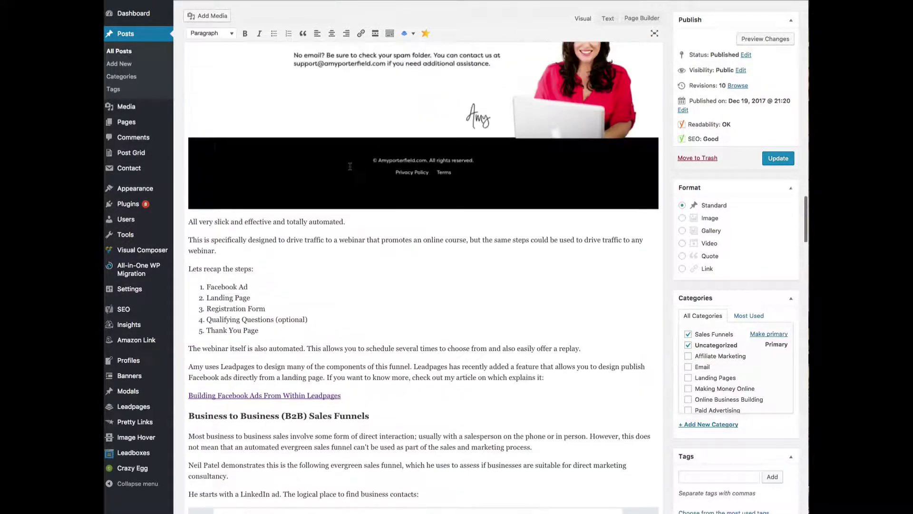
scroll(350, 166, up, 20)
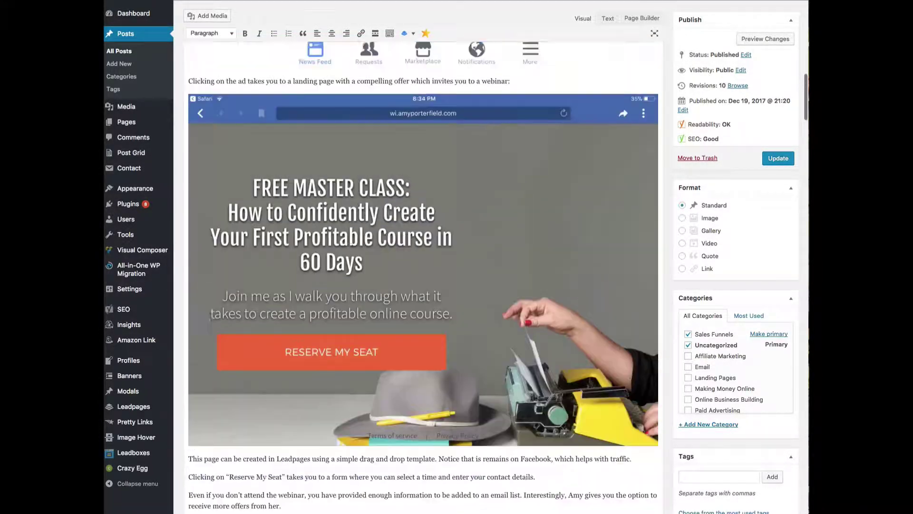
scroll(331, 8, up, 12)
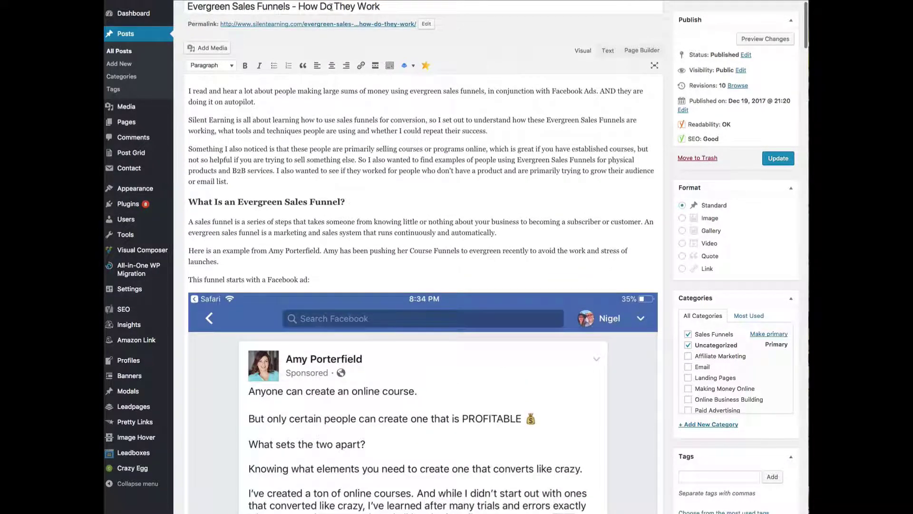
click(756, 40)
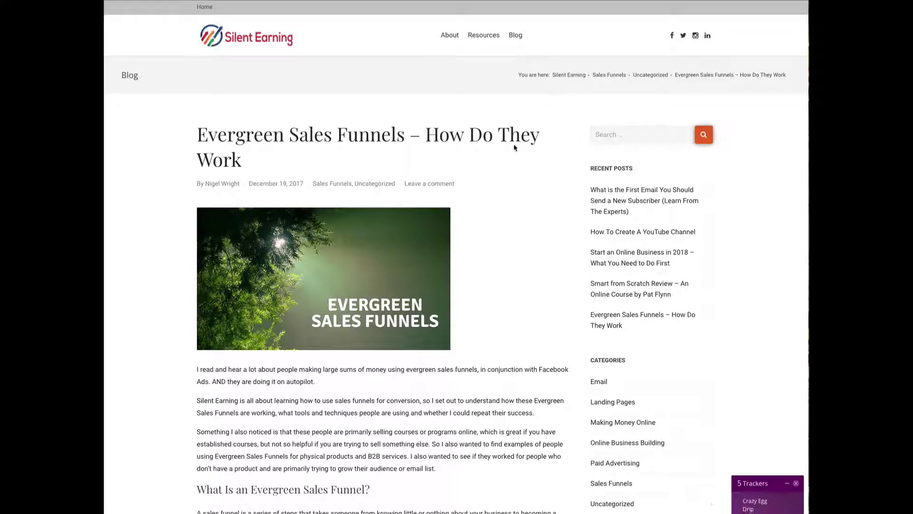
scroll(491, 198, down, 15)
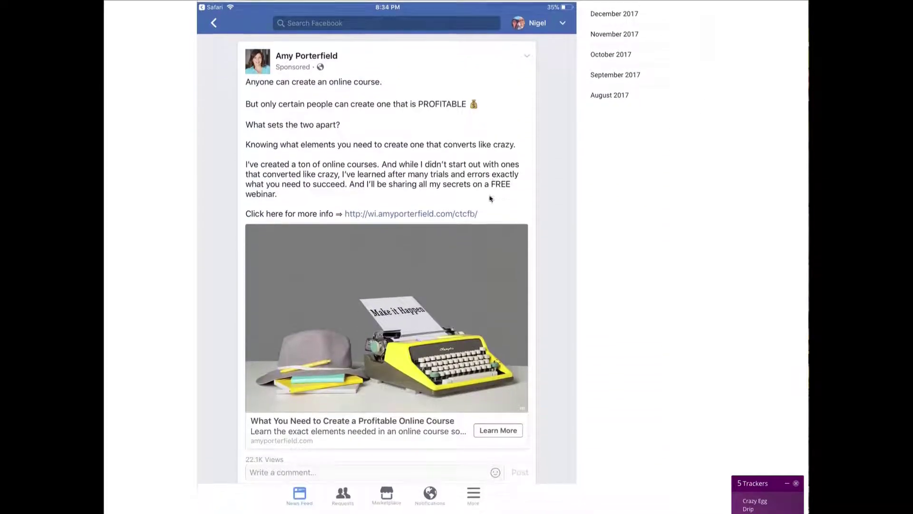
scroll(490, 198, down, 20)
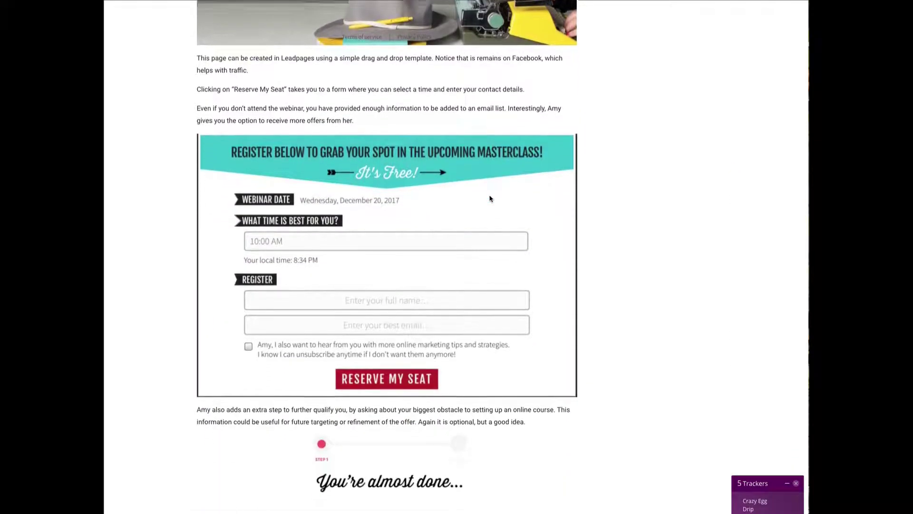
scroll(490, 199, down, 20)
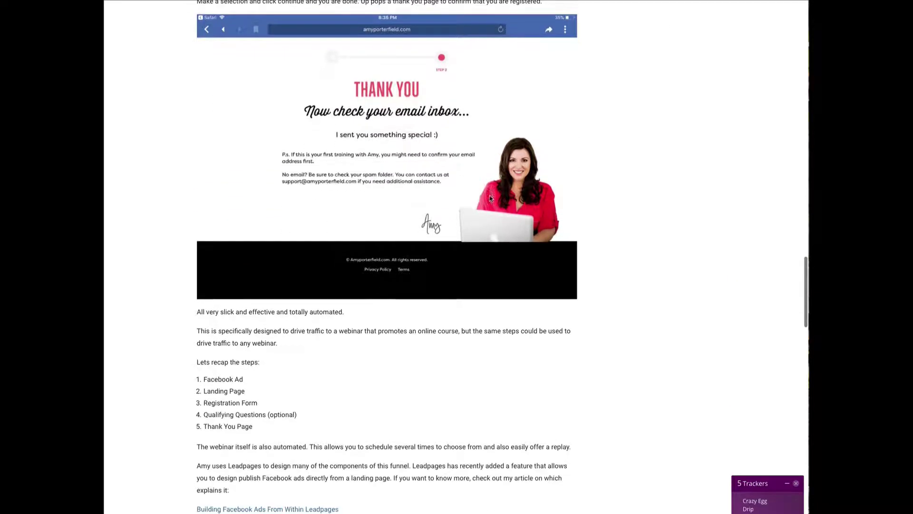
scroll(491, 198, down, 10)
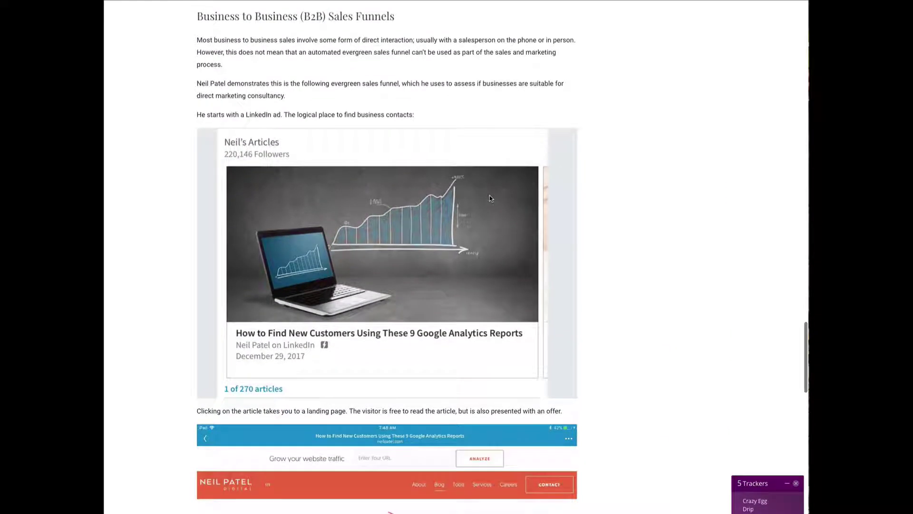
scroll(491, 198, down, 10)
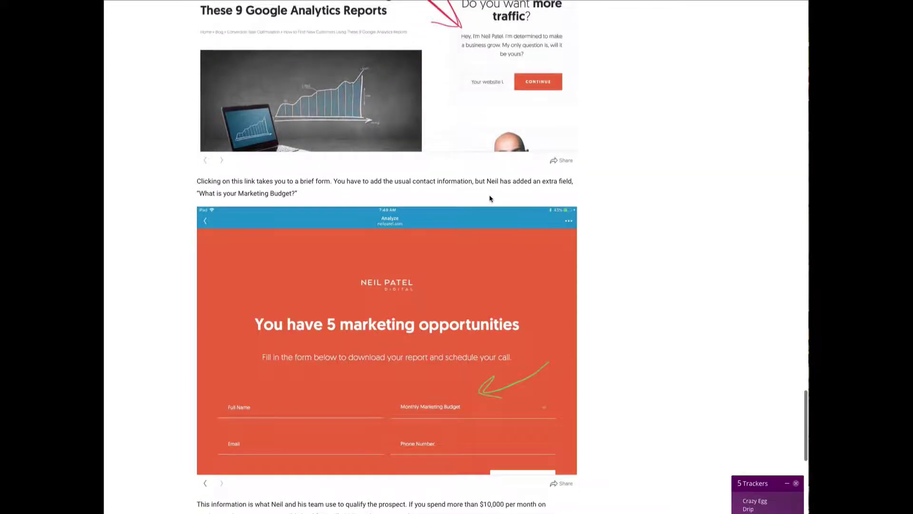
scroll(491, 198, down, 10)
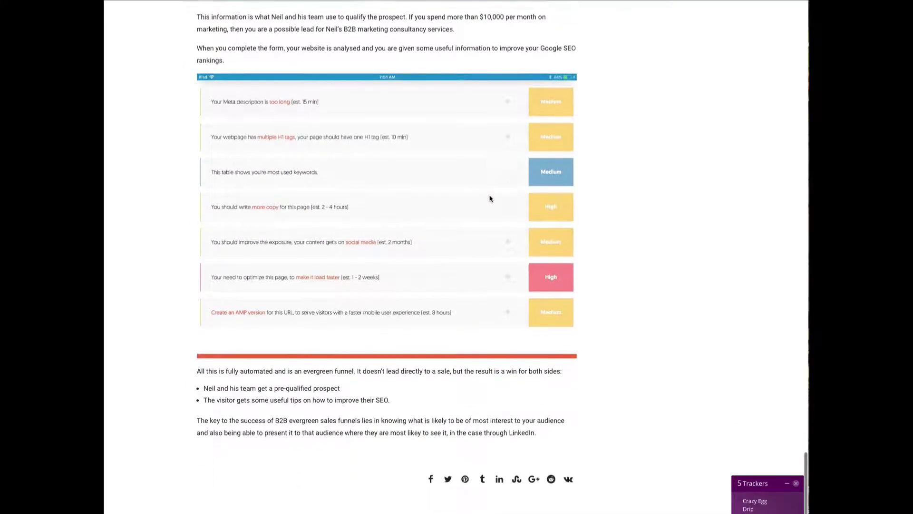